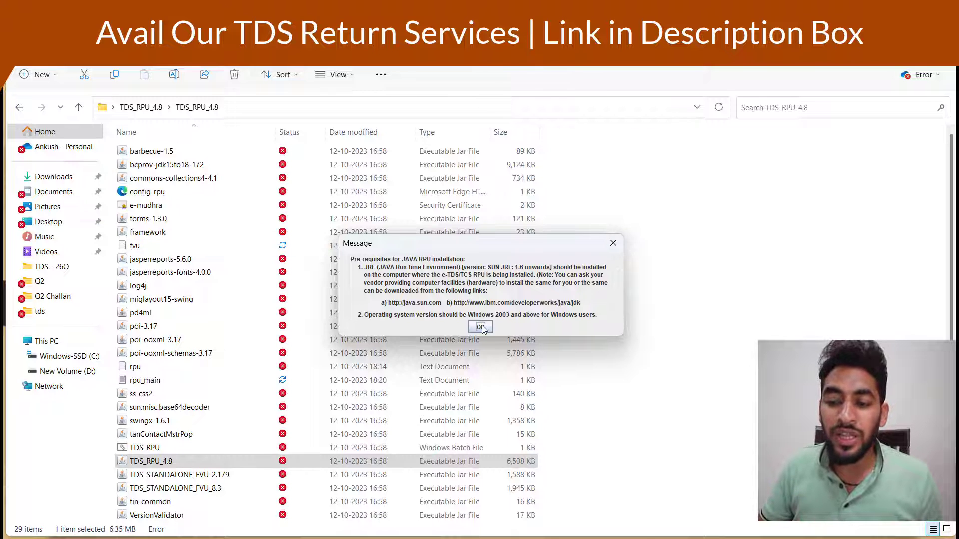
Dismiss the Java prerequisites message and choose form 26Q, keeping the Regular statement type
click(480, 327)
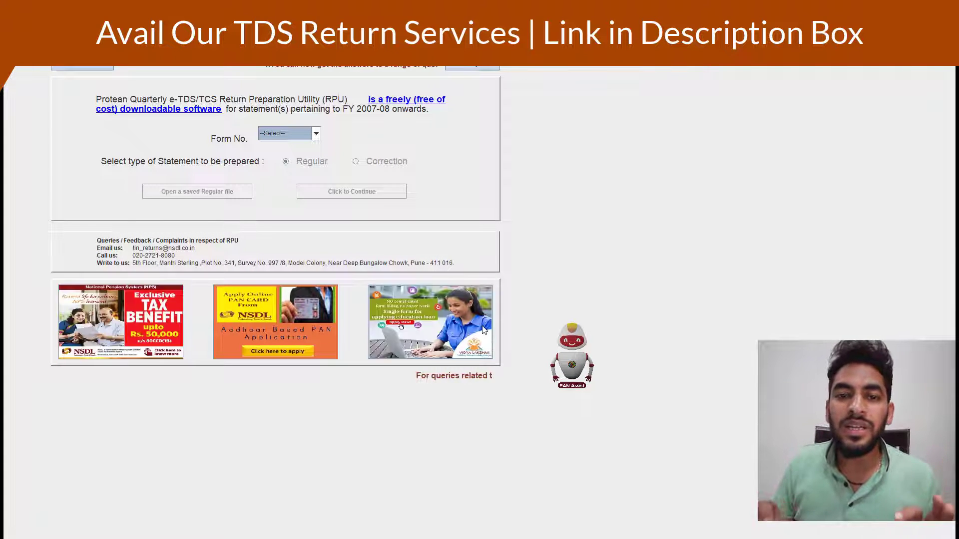
click(279, 137)
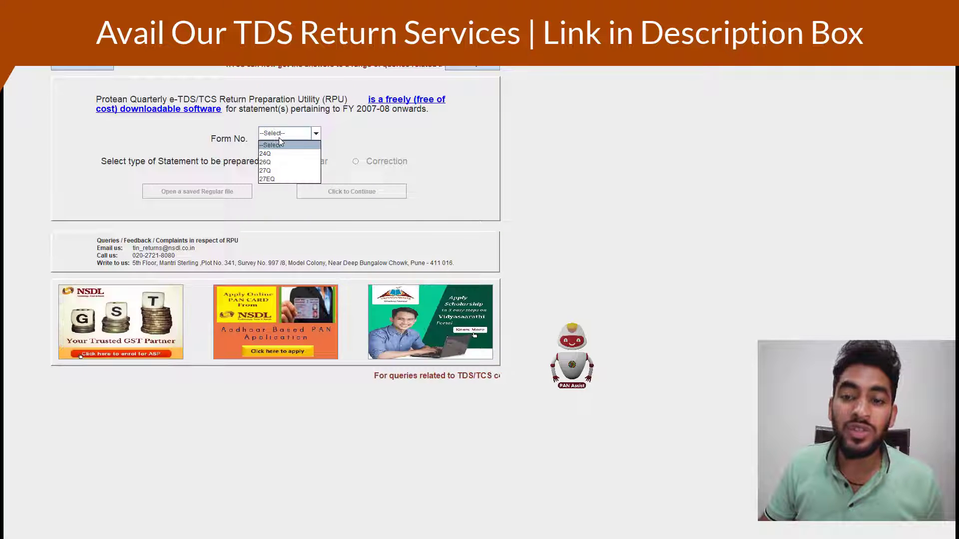
key(Down)
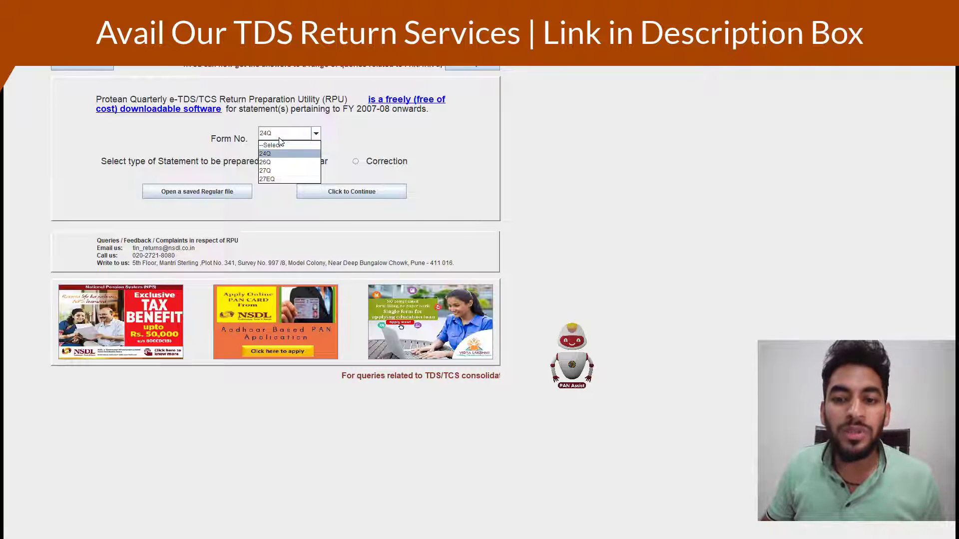
key(Down)
key(Down)
key(Down)
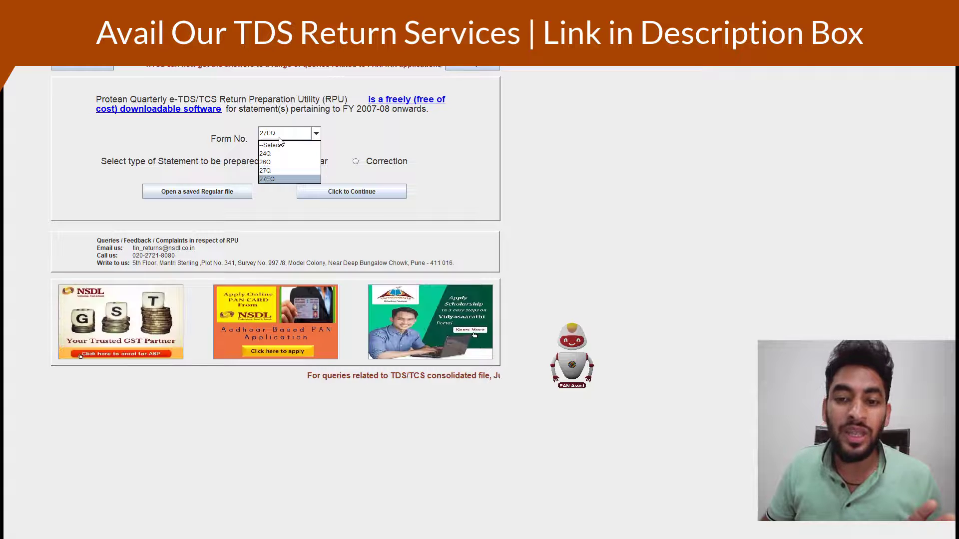
key(Up)
key(Up)
key(Up)
key(Down)
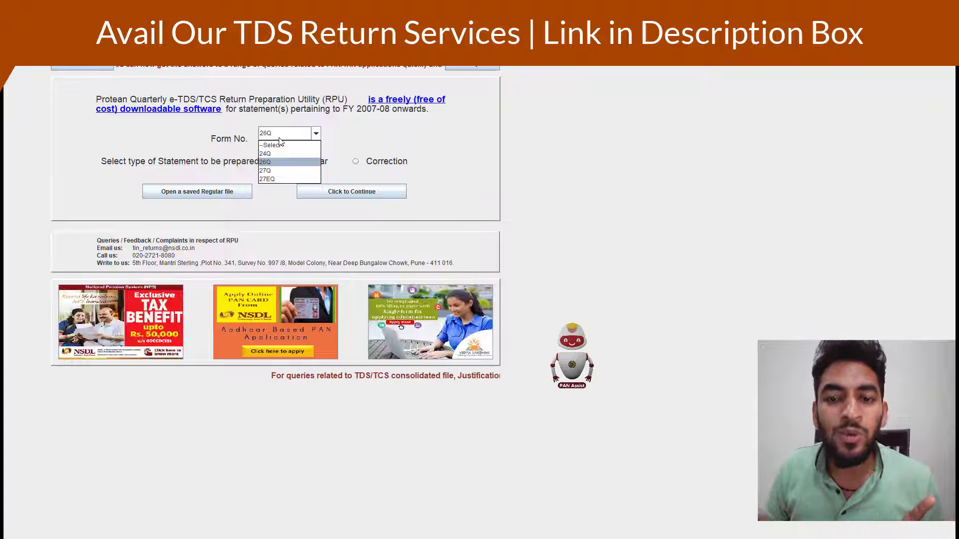
key(Return)
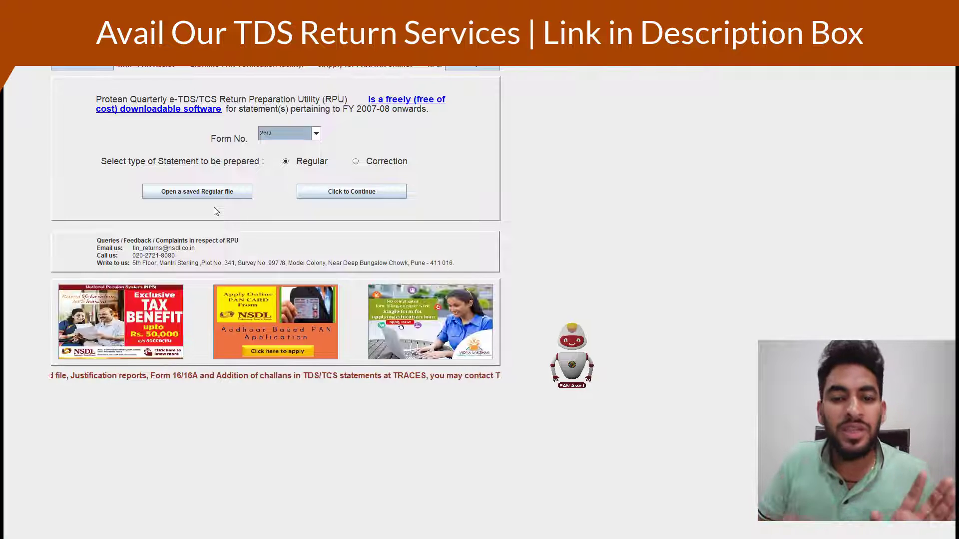
Browse to the Desktop and open the saved 26Q Q2 regular statement file
click(190, 194)
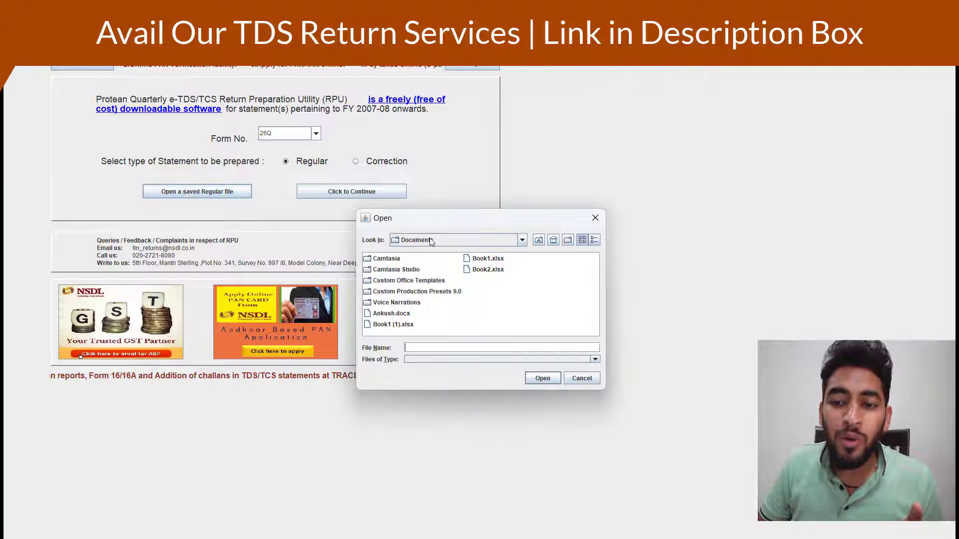
click(522, 240)
scroll(525, 272, up, 1)
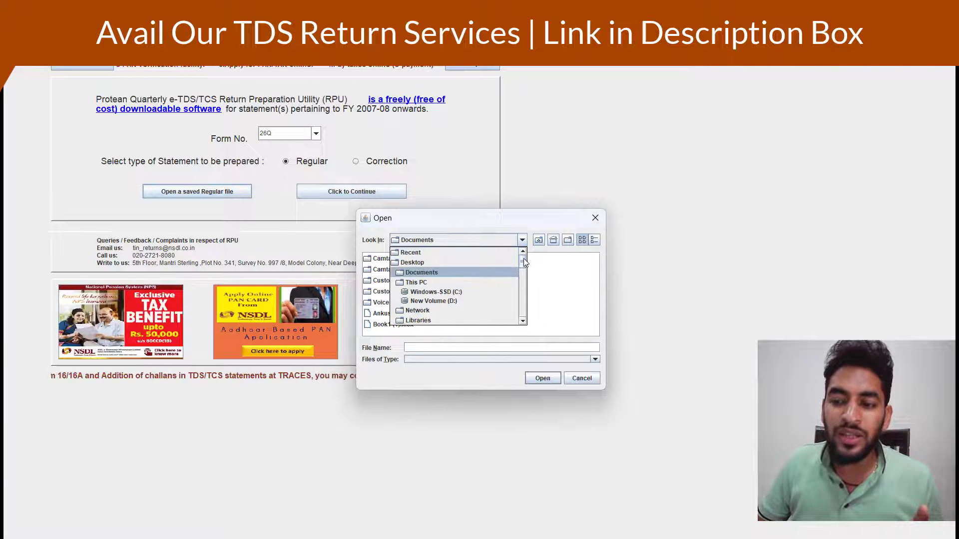
click(481, 263)
click(398, 283)
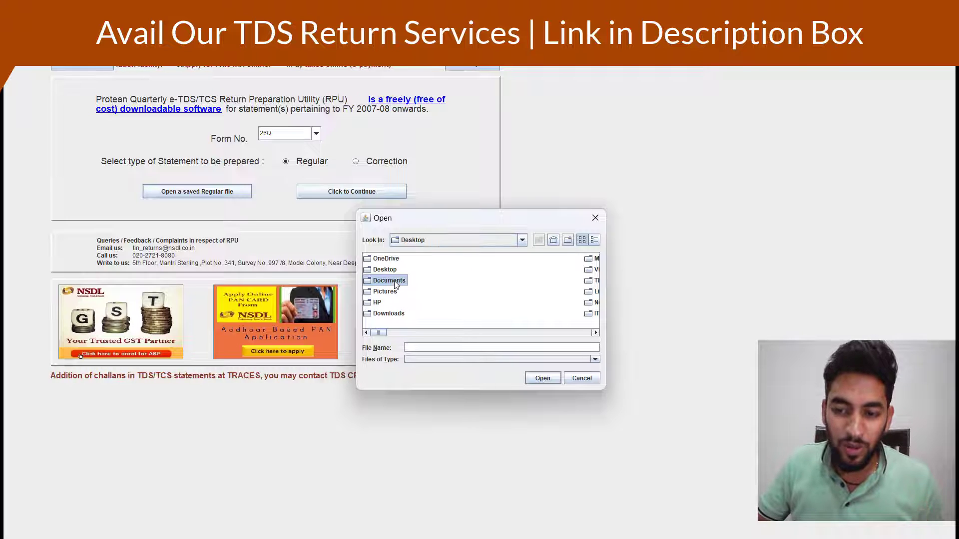
scroll(397, 283, down, 5)
click(395, 281)
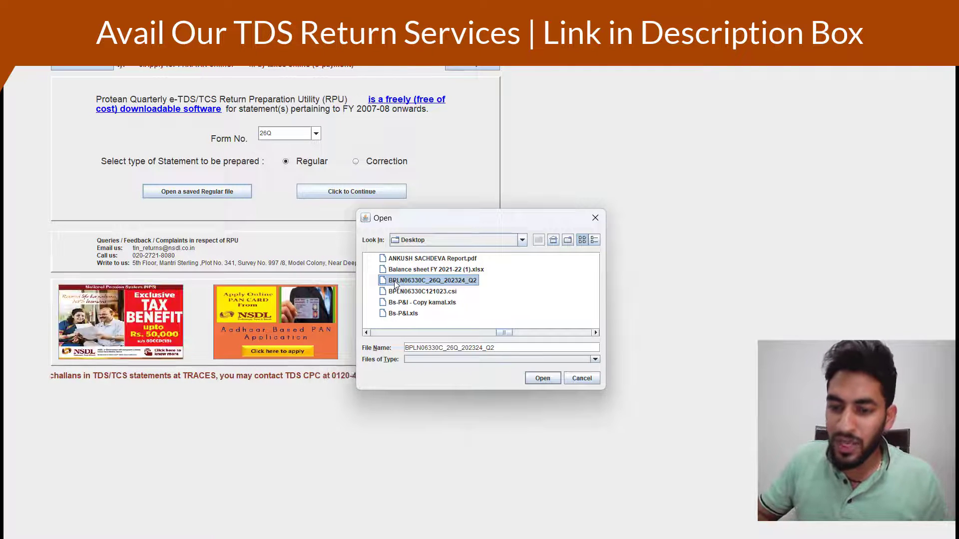
double_click(395, 282)
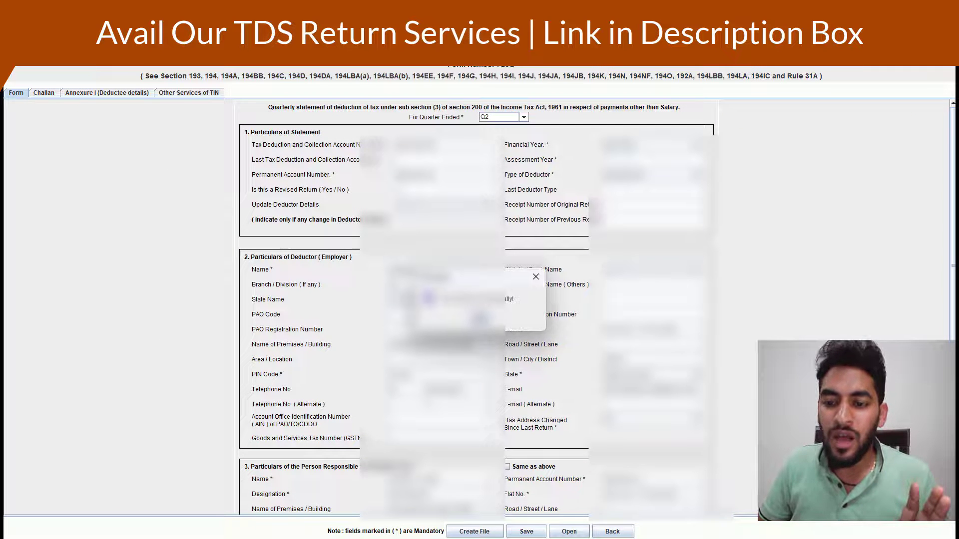
Dismiss the load message and look through the Other Services, Annexure I and Challan tabs
click(481, 318)
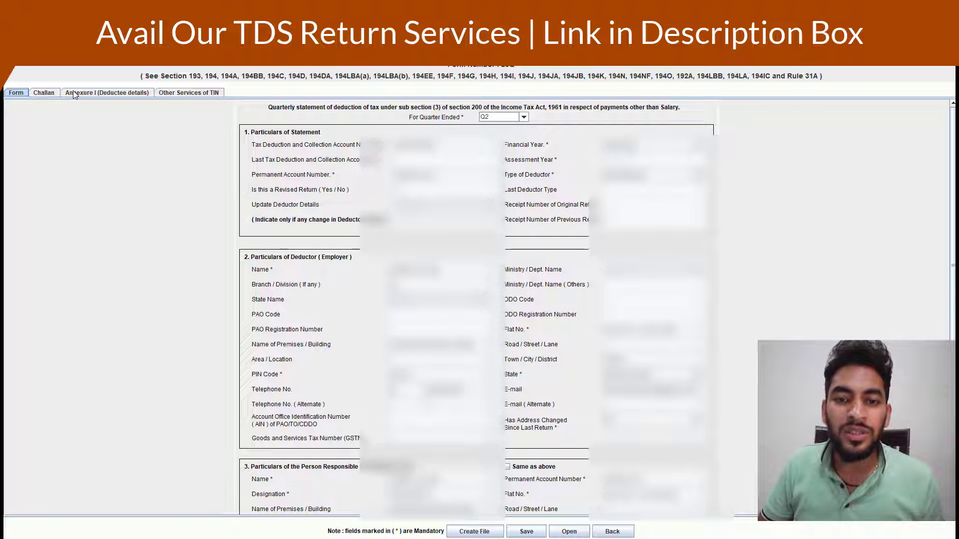
click(173, 95)
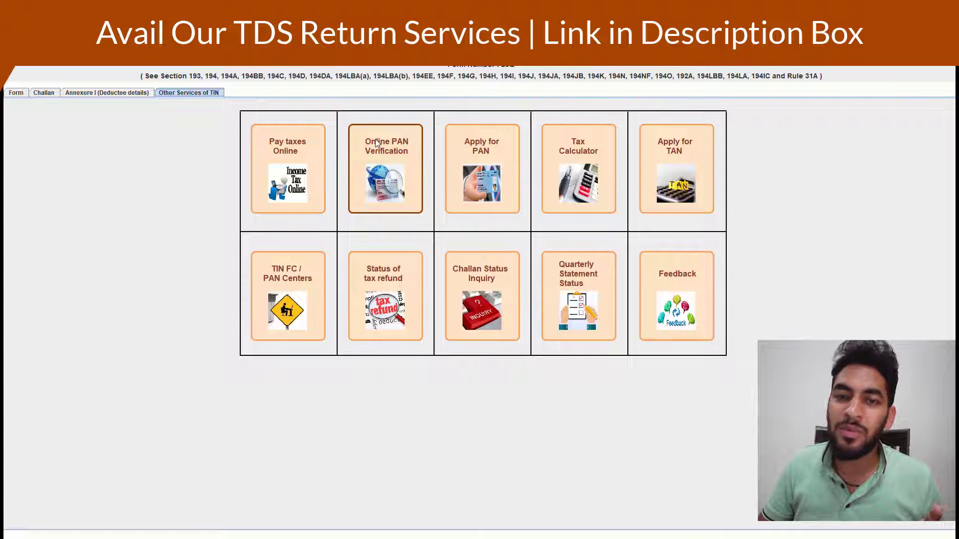
click(102, 95)
click(51, 94)
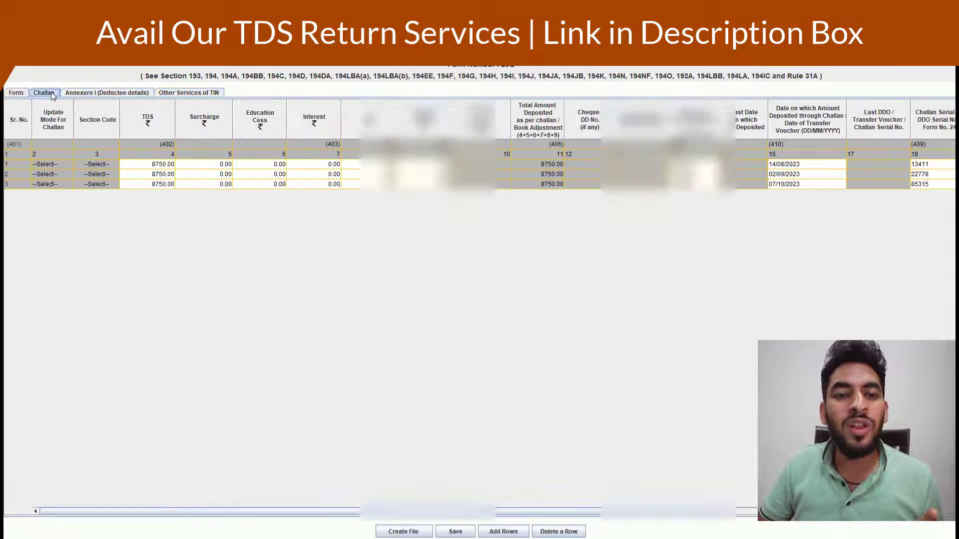
Return to the main Form tab and scroll through the deductor and responsible-person particulars
click(21, 94)
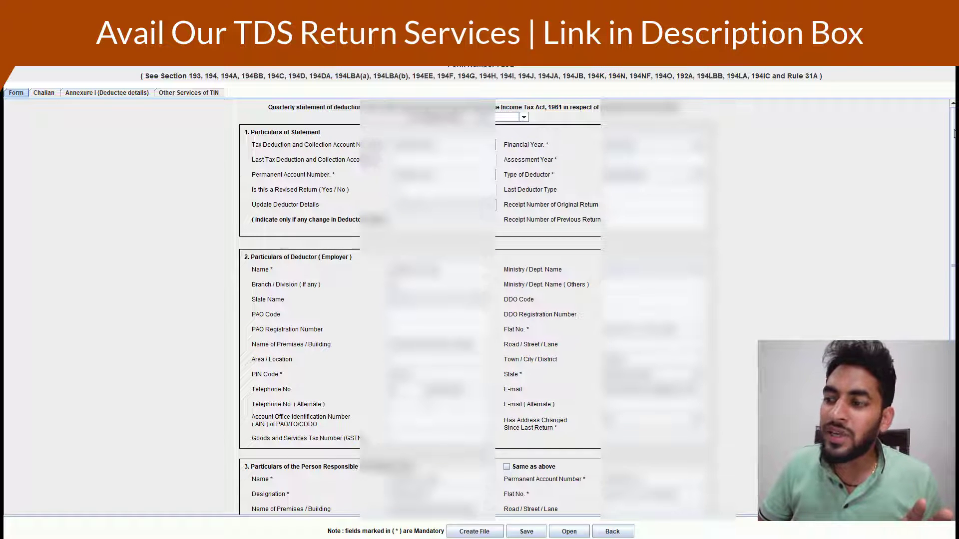
drag(953, 134, 955, 146)
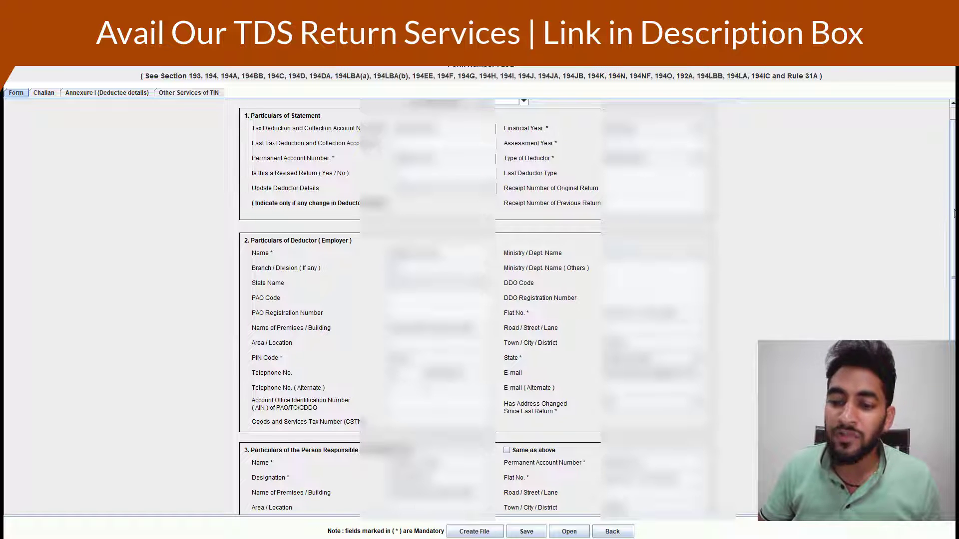
scroll(952, 284, down, 3)
drag(953, 283, 953, 288)
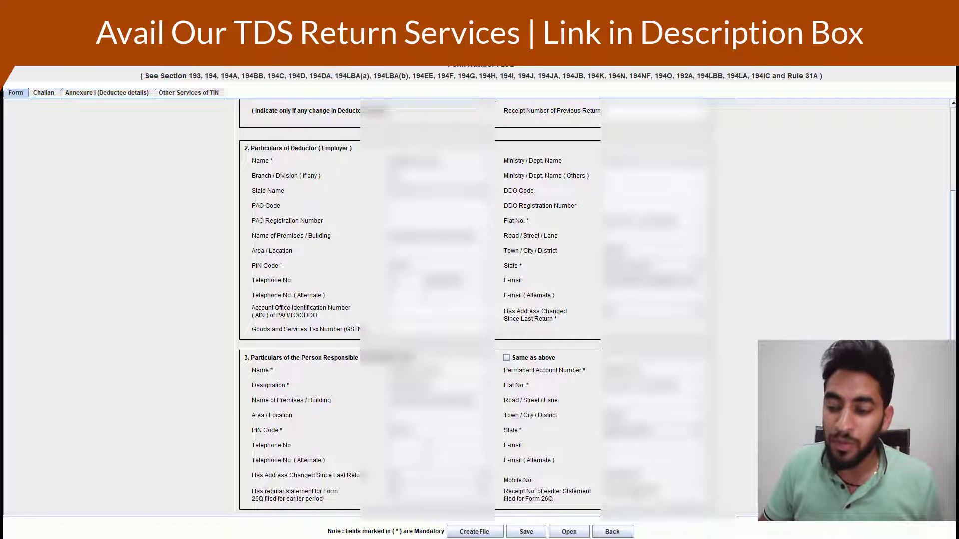
Recheck the Challan tab, then open the July challan PDF from the Desktop's Q2 Challan folder
click(40, 95)
mouse_move(459, 535)
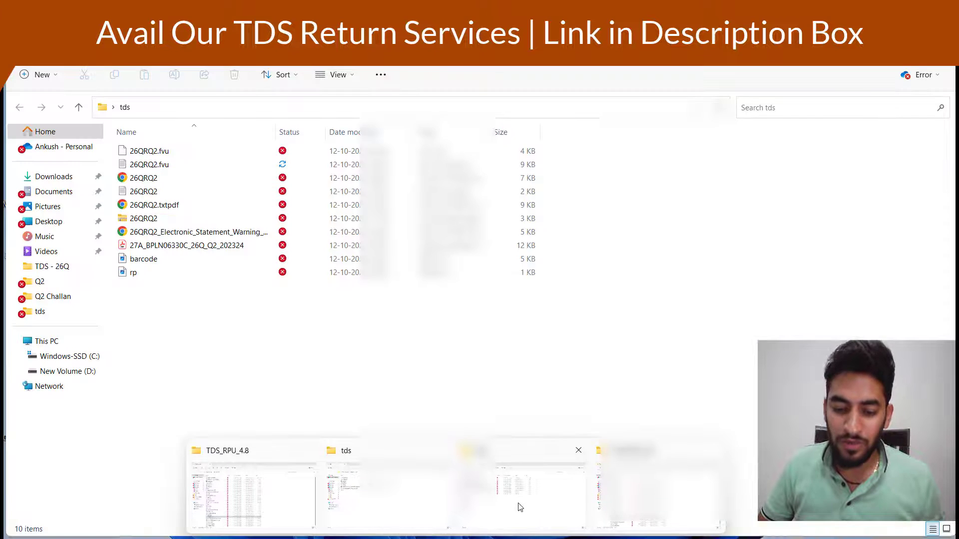
click(519, 508)
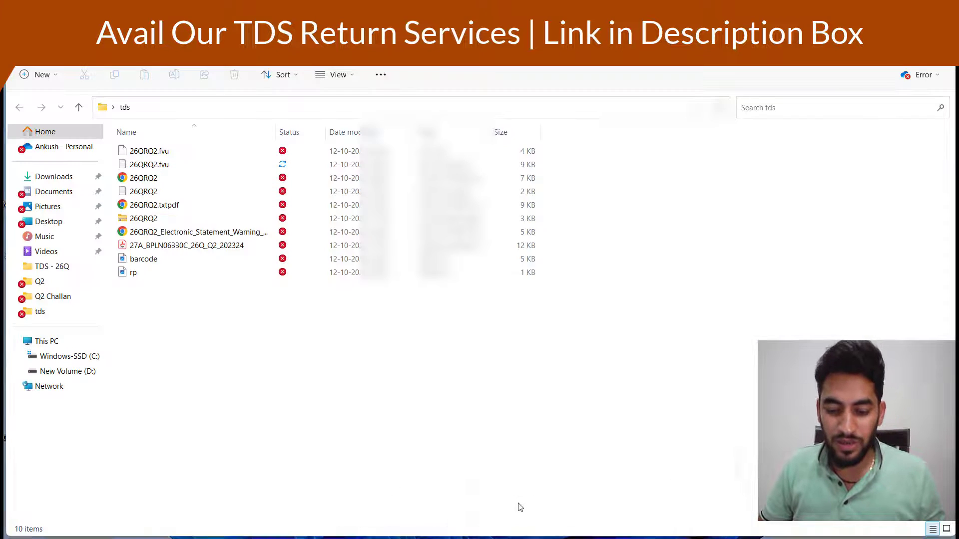
key(super+d)
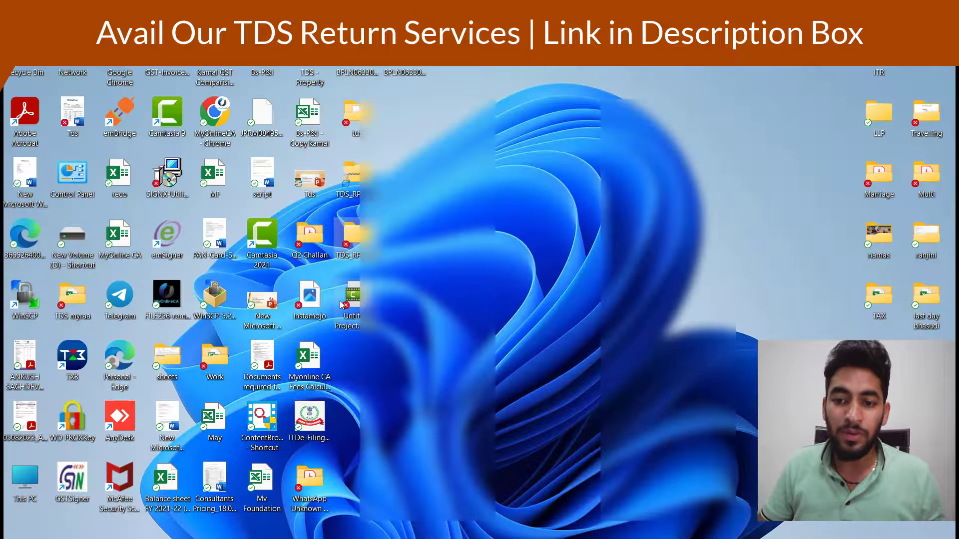
double_click(318, 257)
key(Down)
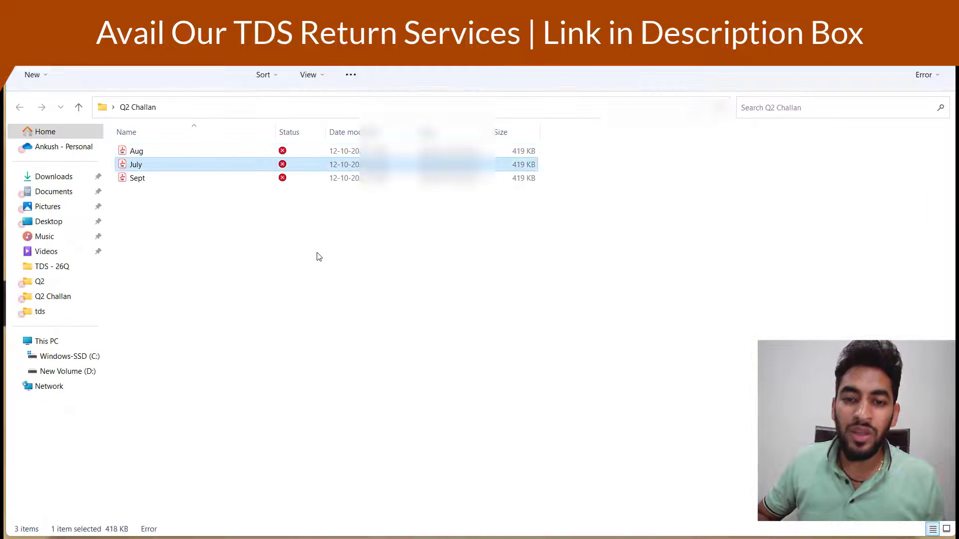
key(Up)
key(Down)
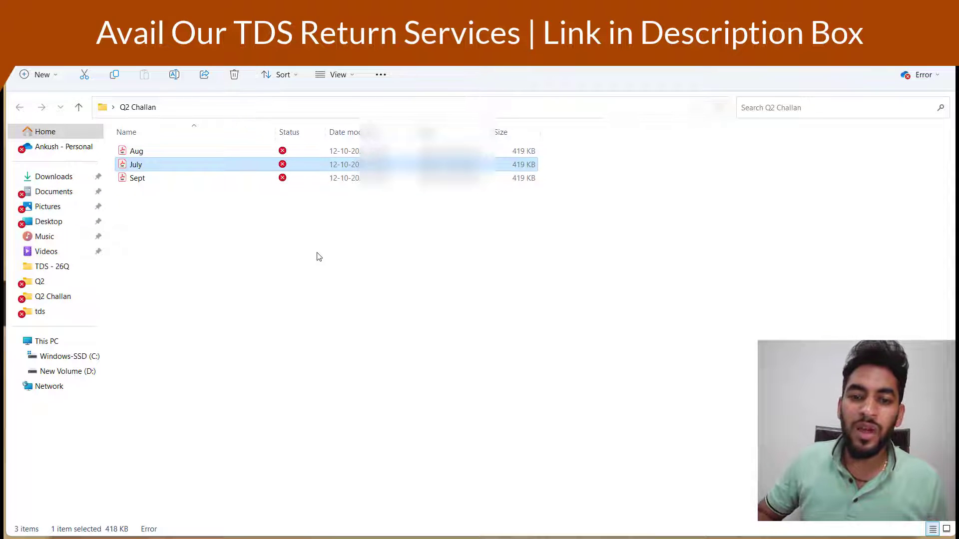
key(Return)
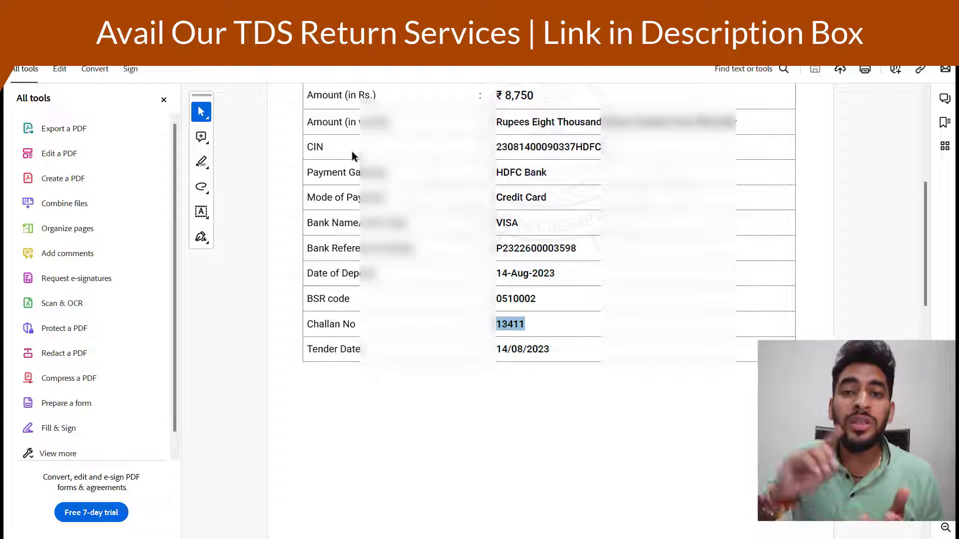
Compare deposit dates across the open challan PDFs, including August's 02-Sep-2023
double_click(517, 272)
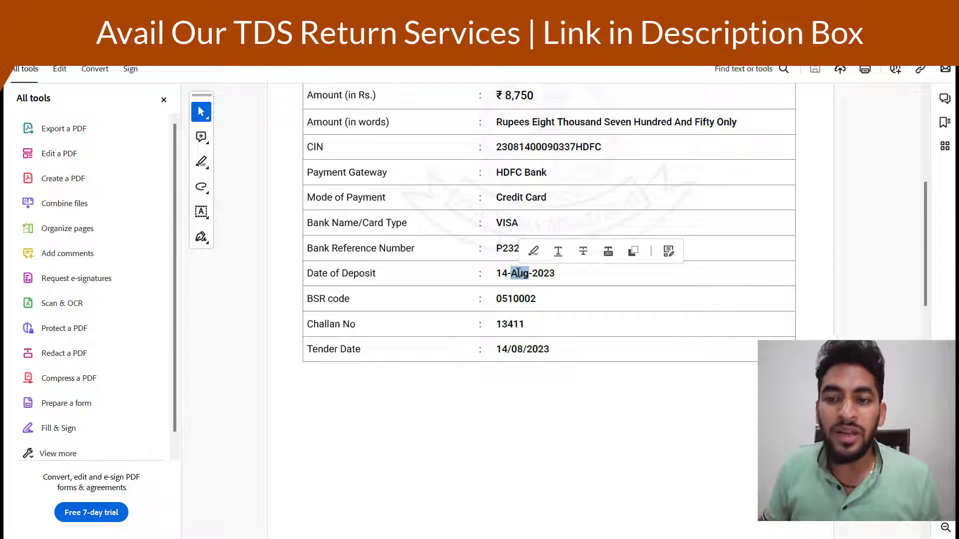
key(alt+Tab)
key(Down)
key(Up)
key(Up)
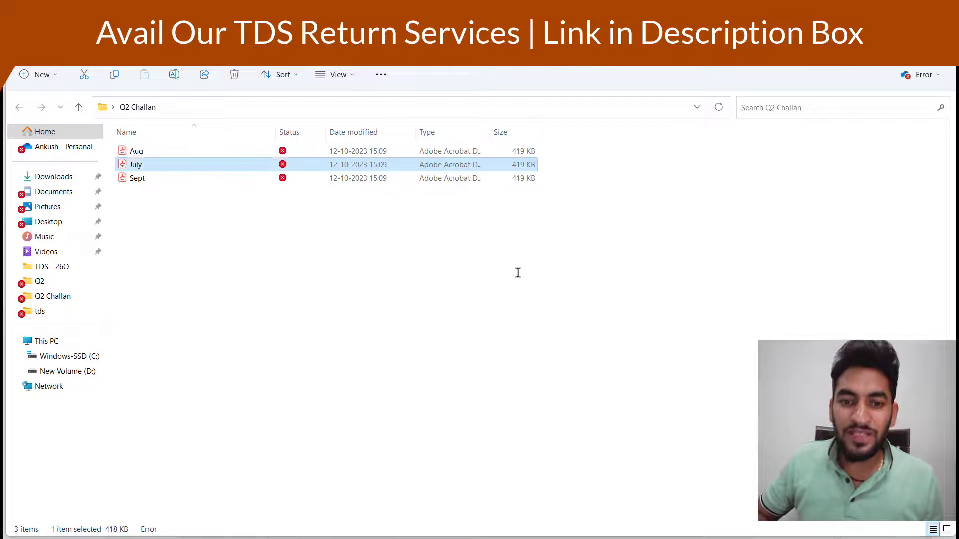
key(alt+Tab)
key(ctrl+Tab)
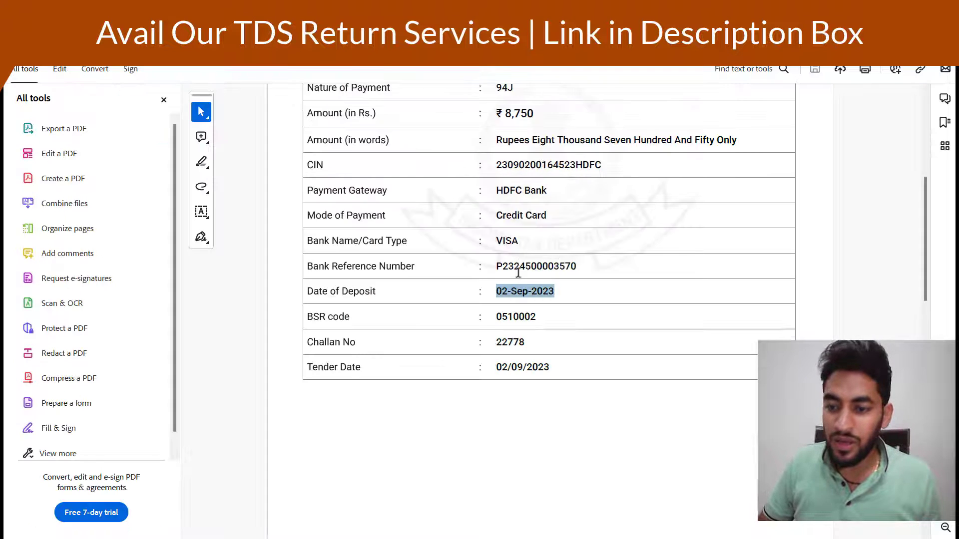
double_click(502, 291)
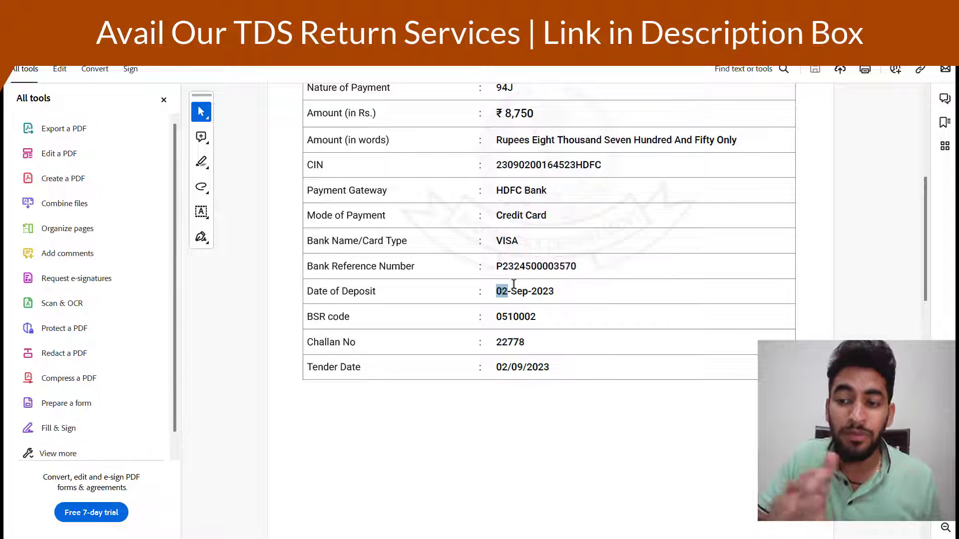
Open the Sept challan PDF and mark its deposit date, 07-Oct-2023
key(alt+Tab)
key(Down)
key(Down)
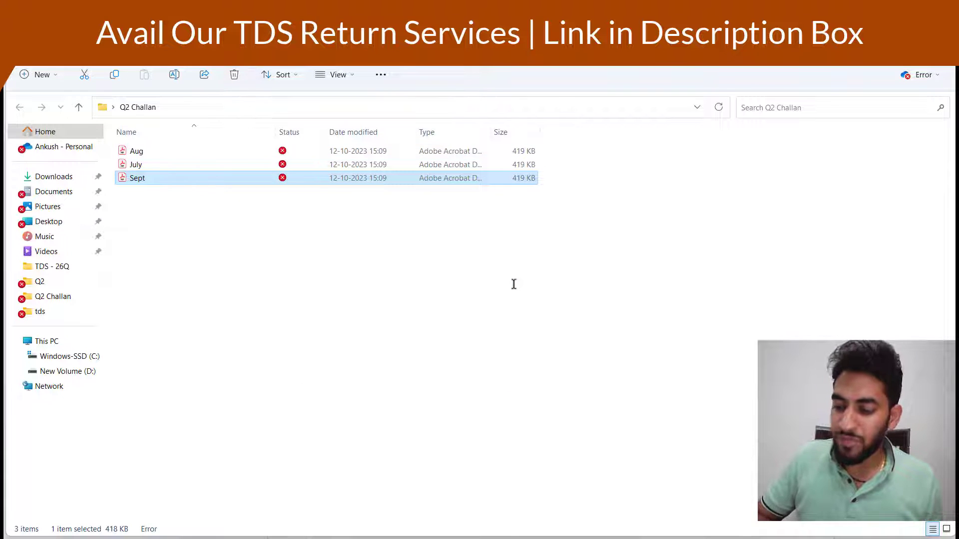
key(Return)
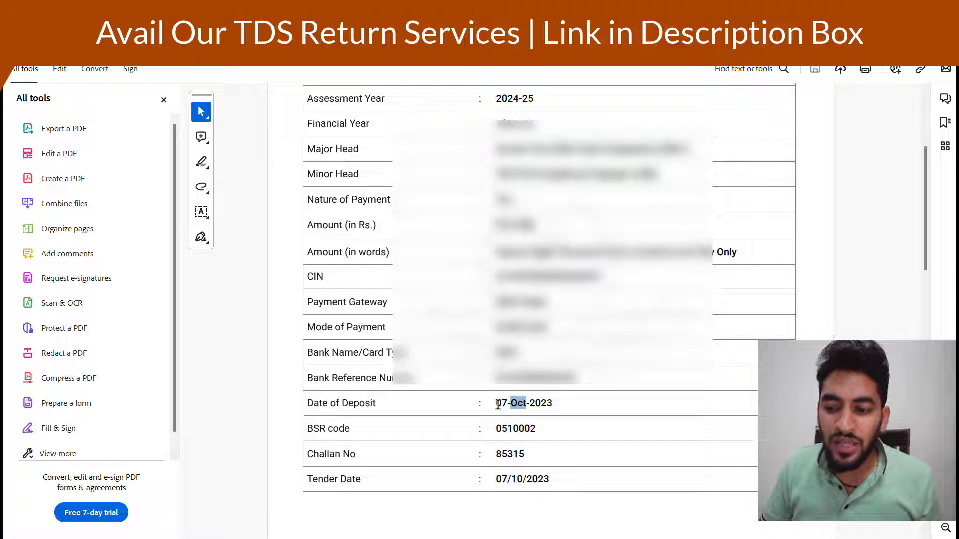
drag(498, 404, 559, 403)
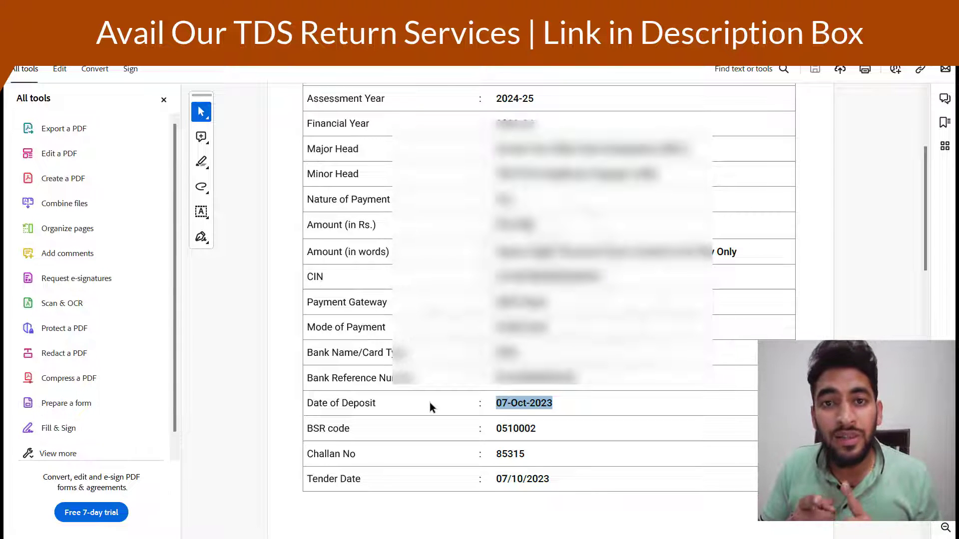
Return to the RPU utility and open the challan details grid from the Form tab
mouse_move(675, 538)
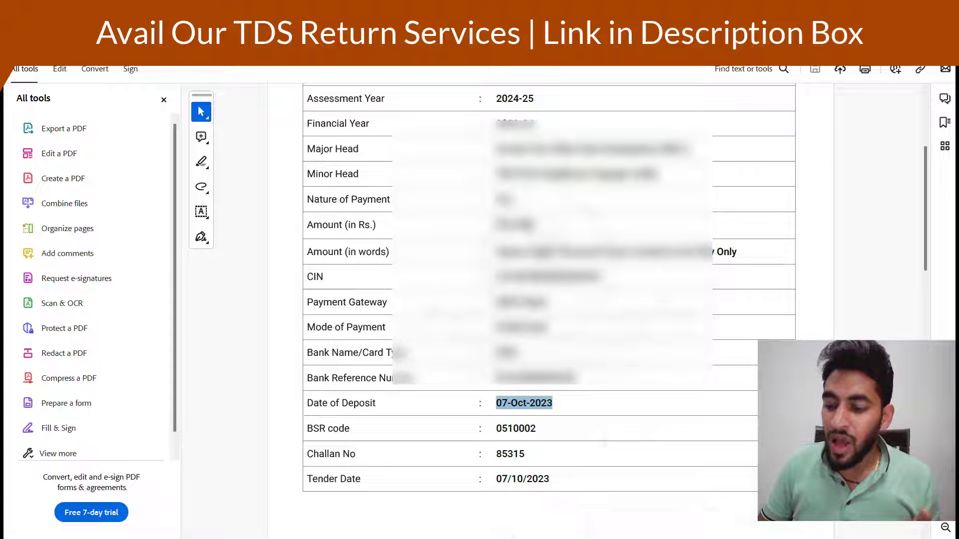
click(672, 511)
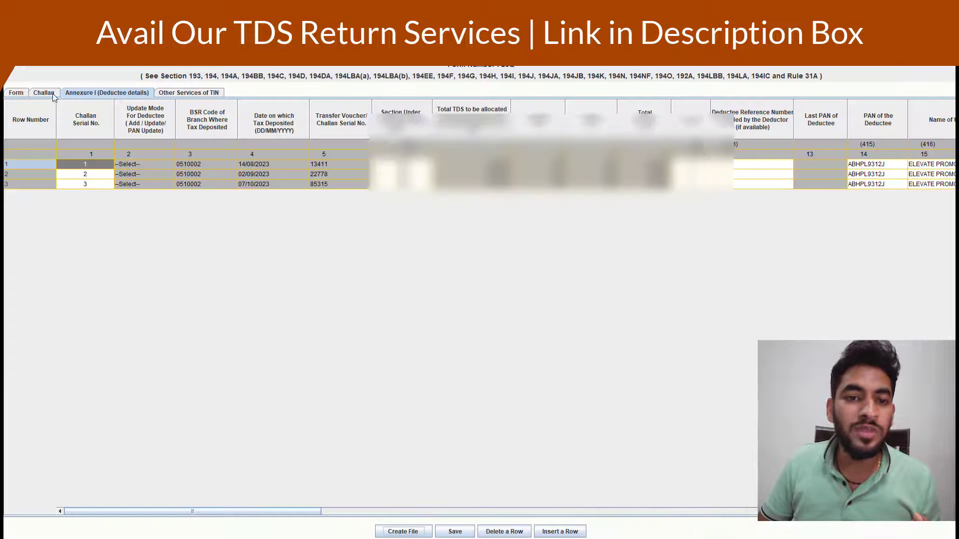
click(16, 93)
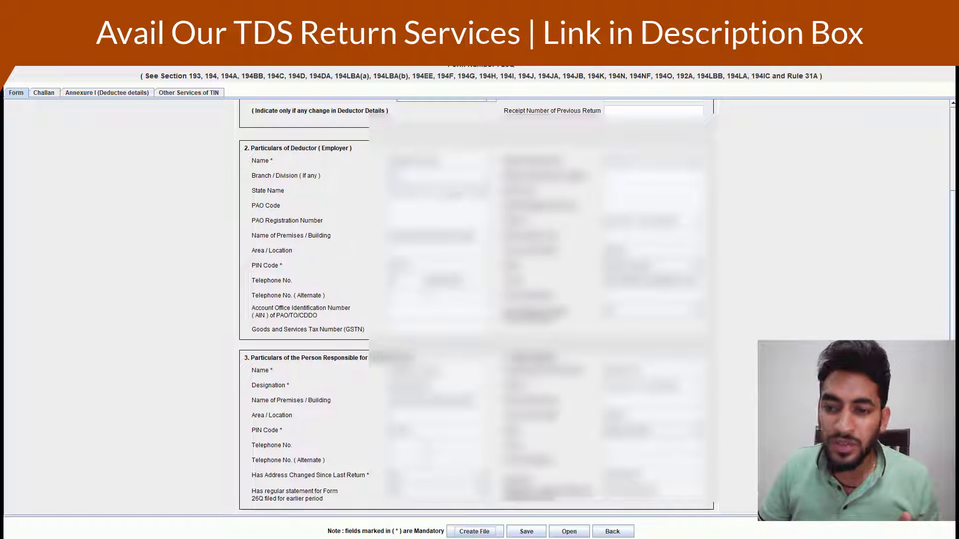
click(48, 93)
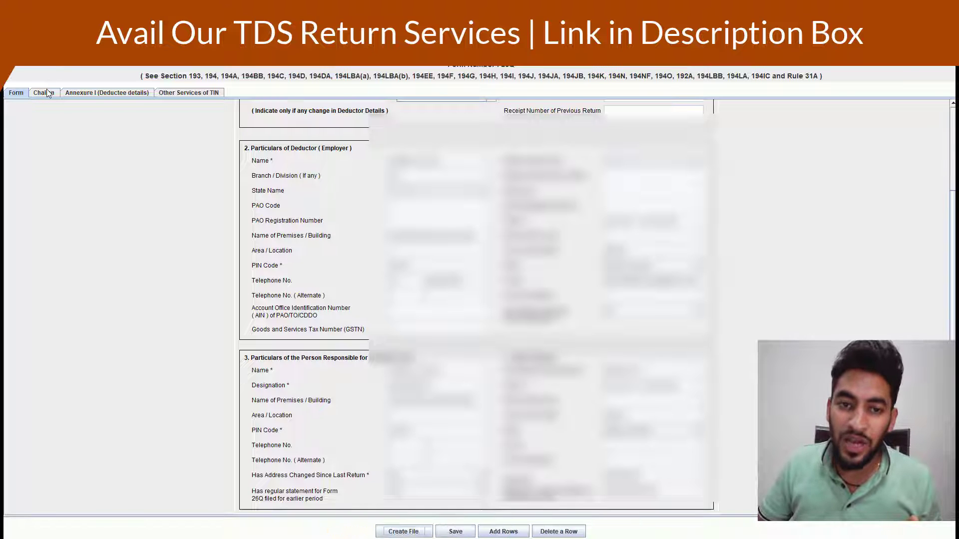
Step through rows 1 and 2's section code, amount columns and deposit dates
click(110, 162)
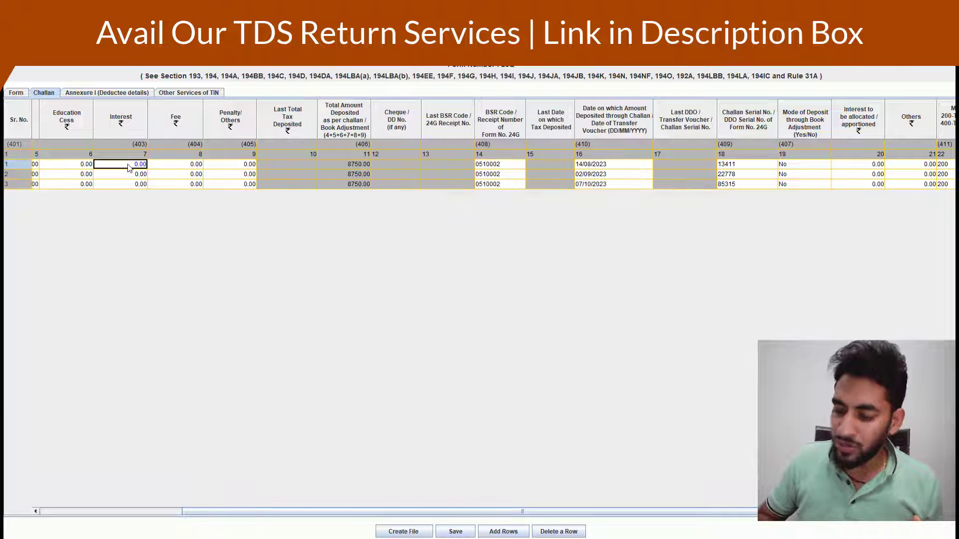
key(Left)
key(Left)
key(Left)
key(Left)
key(Right)
key(Right)
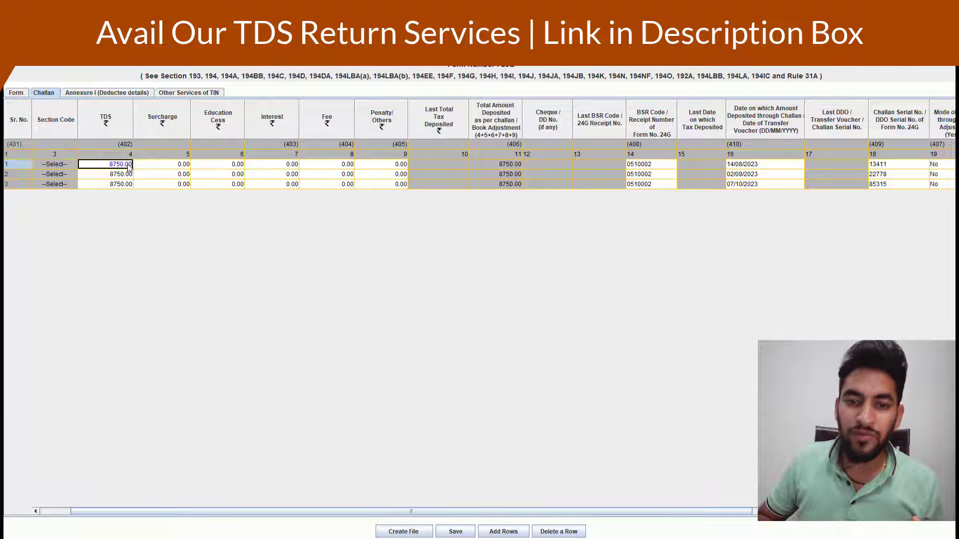
key(Down)
key(Right)
key(Right)
key(Right)
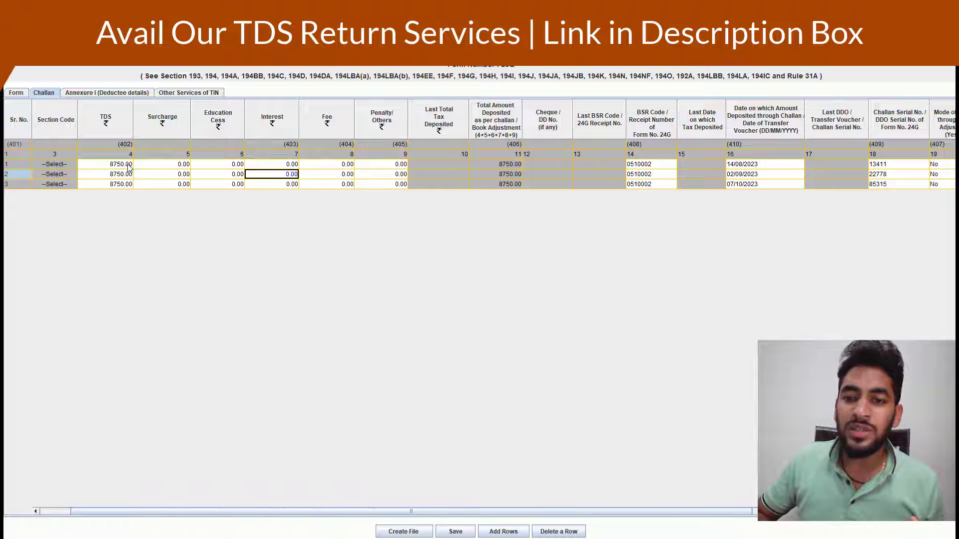
key(Right)
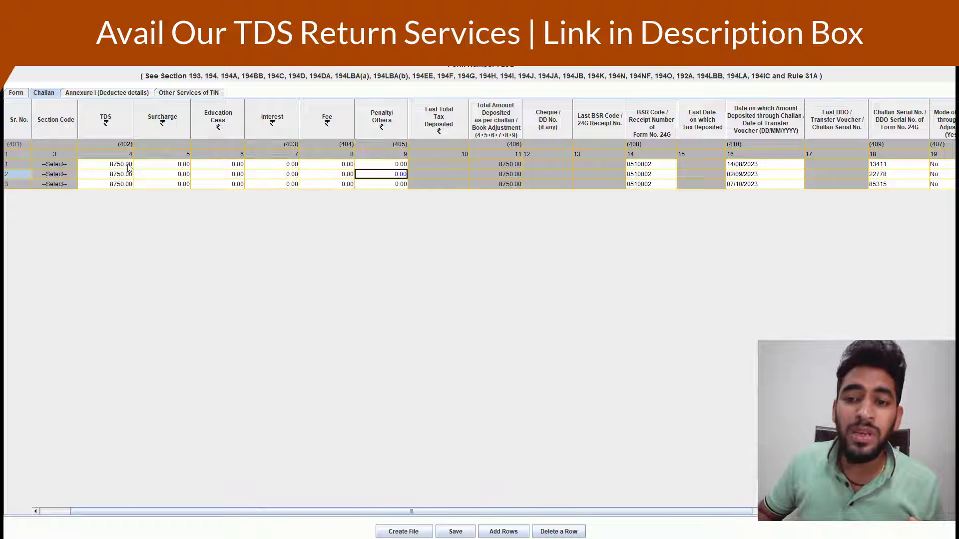
key(Up)
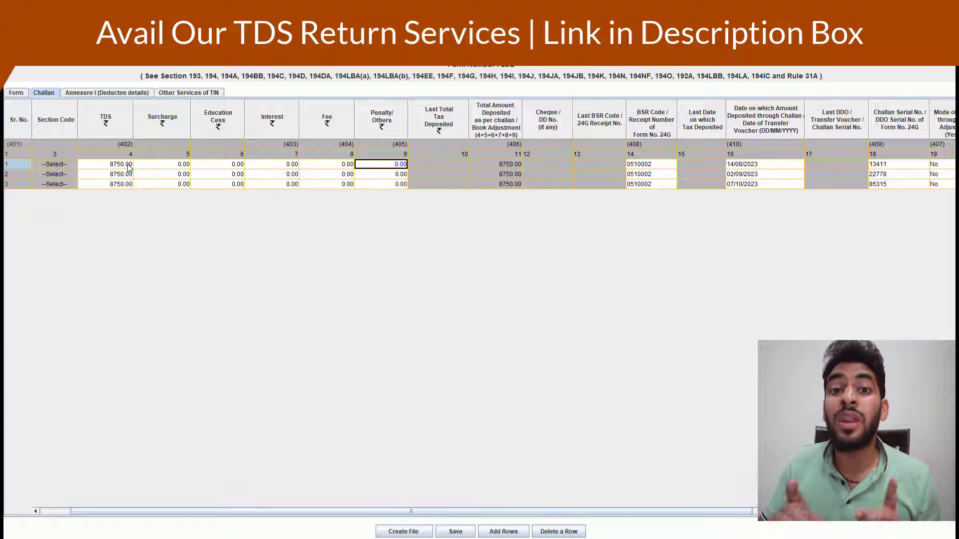
key(Right)
key(Right)
key(Right)
key(Right)
key(Right)
key(Right)
key(Right)
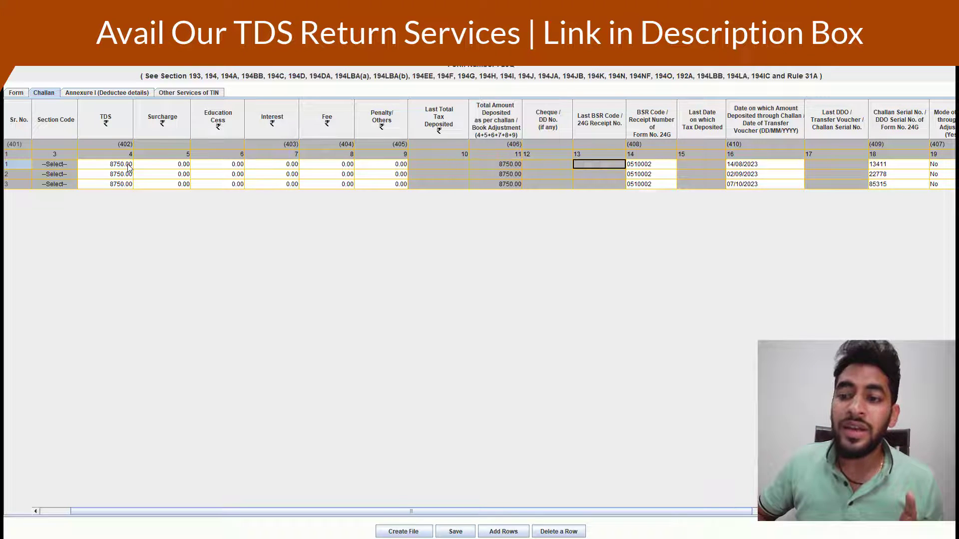
key(Left)
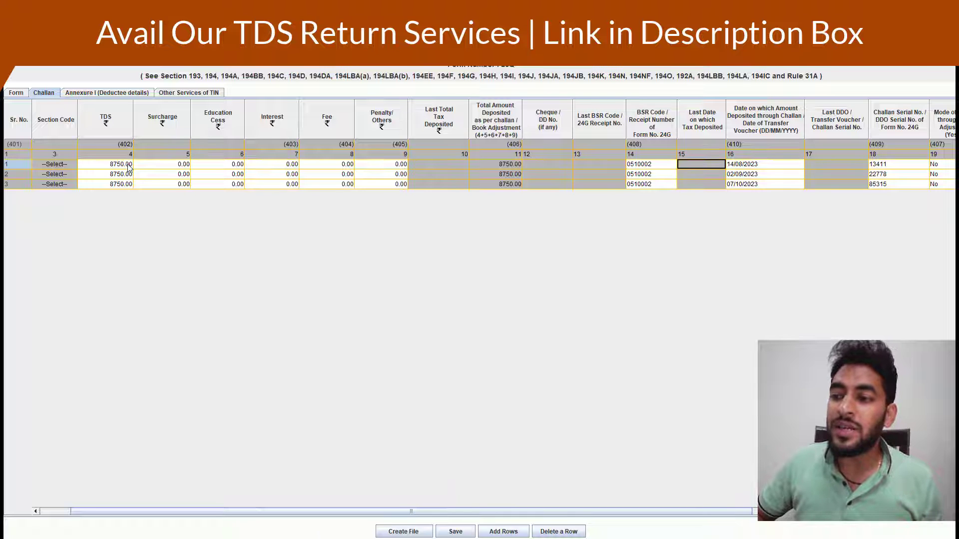
Compare the Sept challan's number 85315 and tender date against row 1 in the grid
key(alt+Tab)
key(alt+Tab)
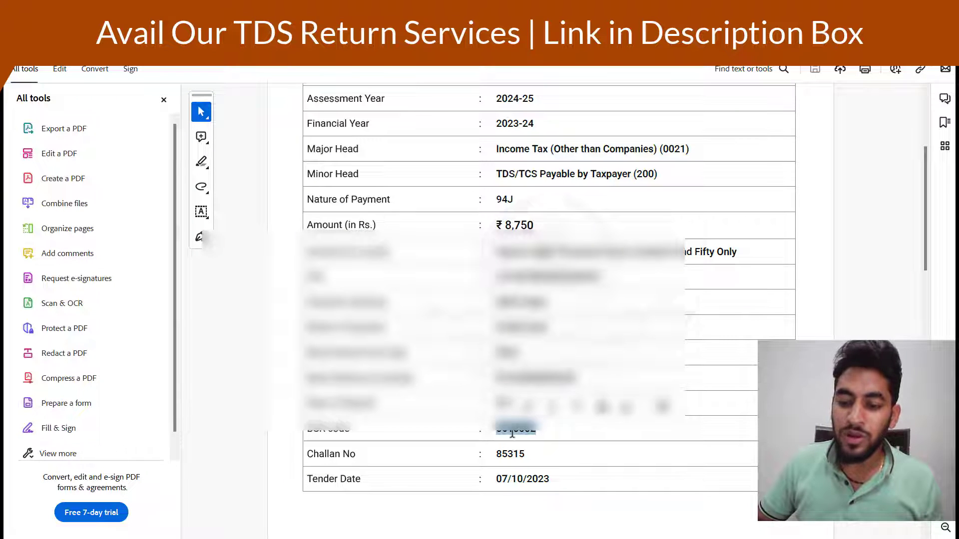
double_click(515, 453)
double_click(527, 479)
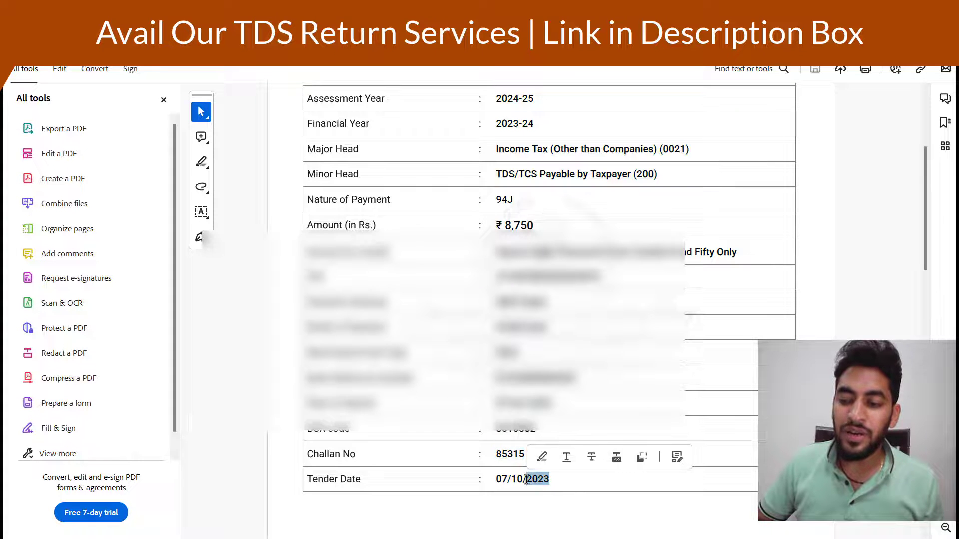
key(alt+Tab)
key(Tab)
key(Tab)
key(Tab)
key(Tab)
key(Tab)
key(Tab)
key(Tab)
key(Tab)
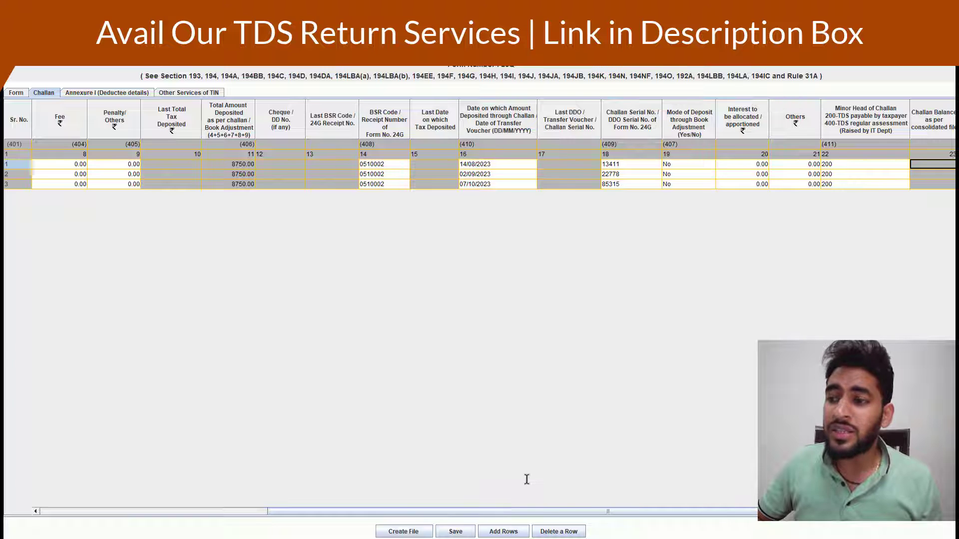
key(shift+Tab)
key(shift+Tab)
key(shift+Tab)
key(Tab)
key(Tab)
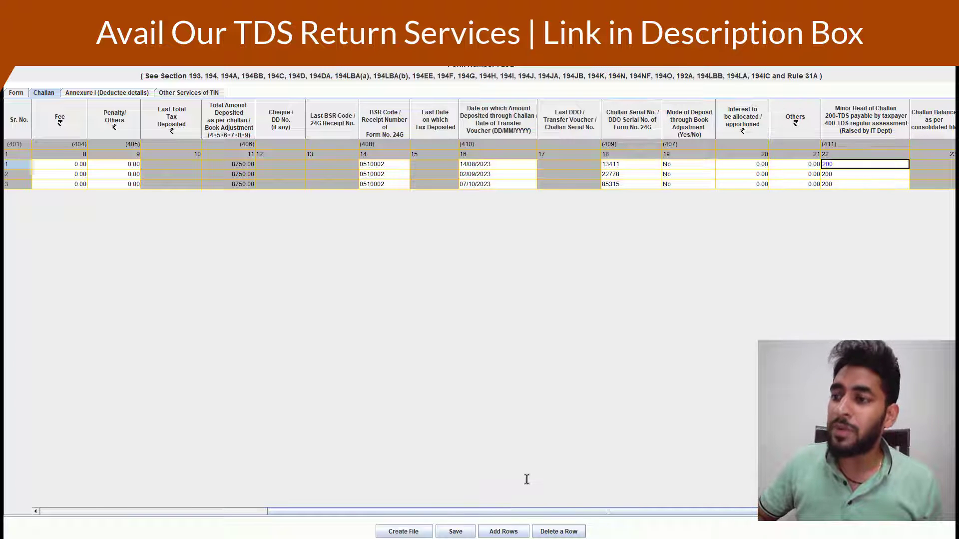
key(Tab)
key(shift+Tab)
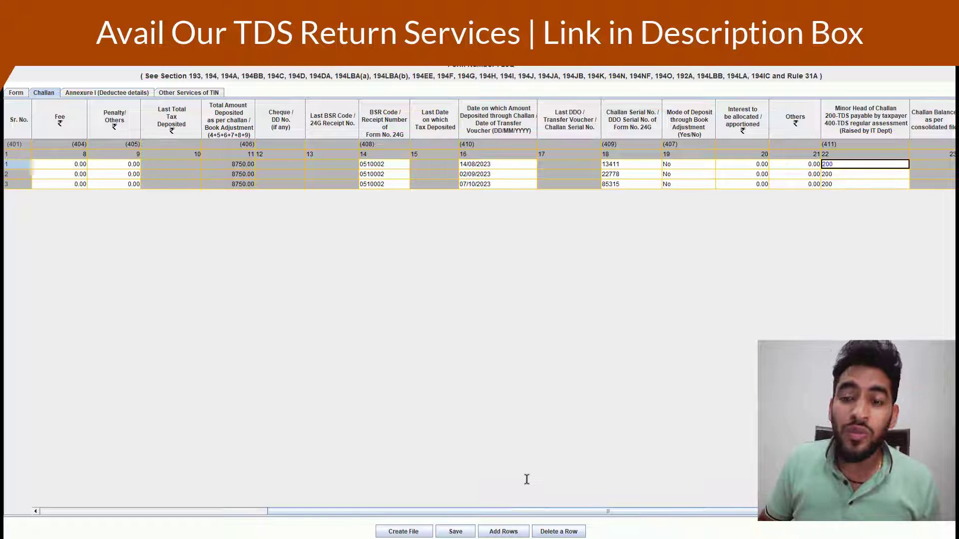
key(Down)
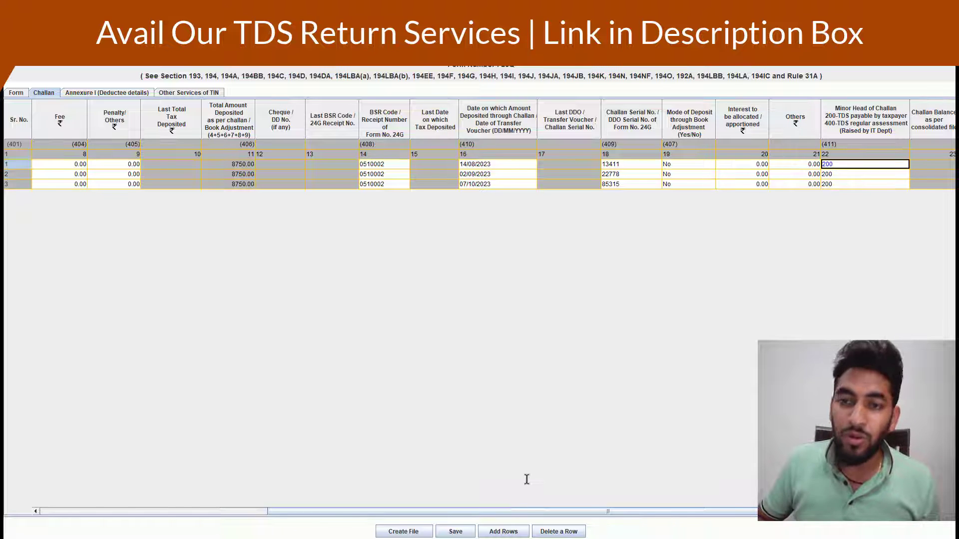
key(Tab)
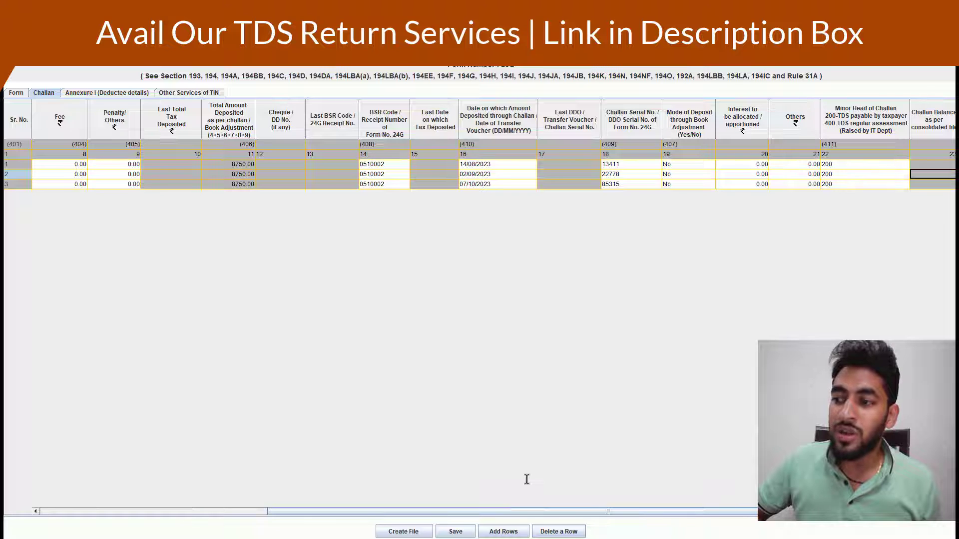
click(111, 95)
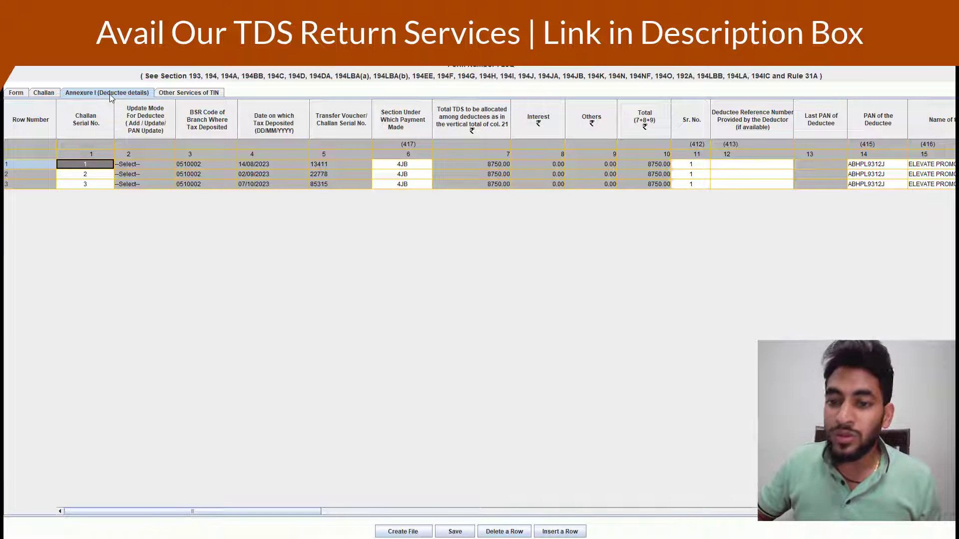
key(Tab)
key(Tab)
key(Tab)
key(Tab)
key(Tab)
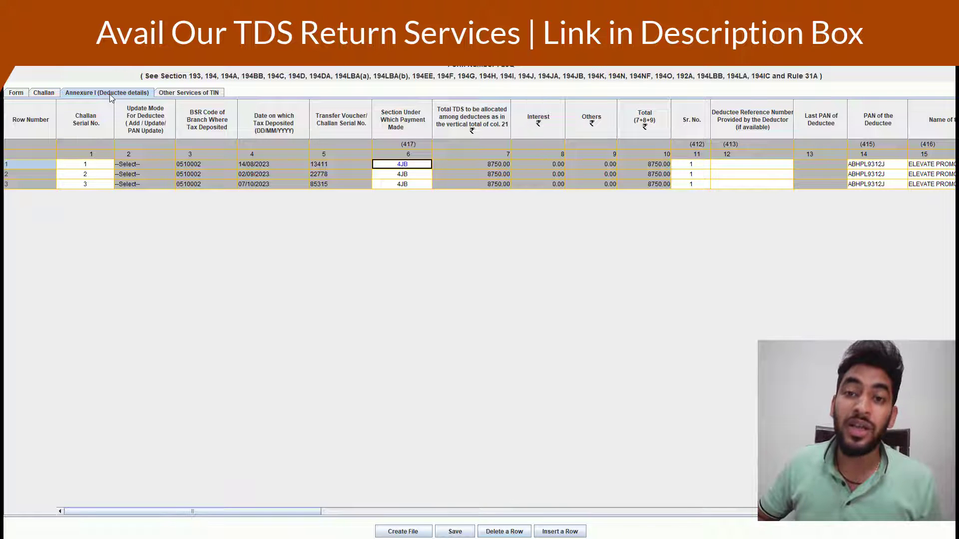
key(Tab)
key(Tab)
key(Tab)
key(Tab)
key(Tab)
key(Tab)
key(Tab)
key(Tab)
key(Tab)
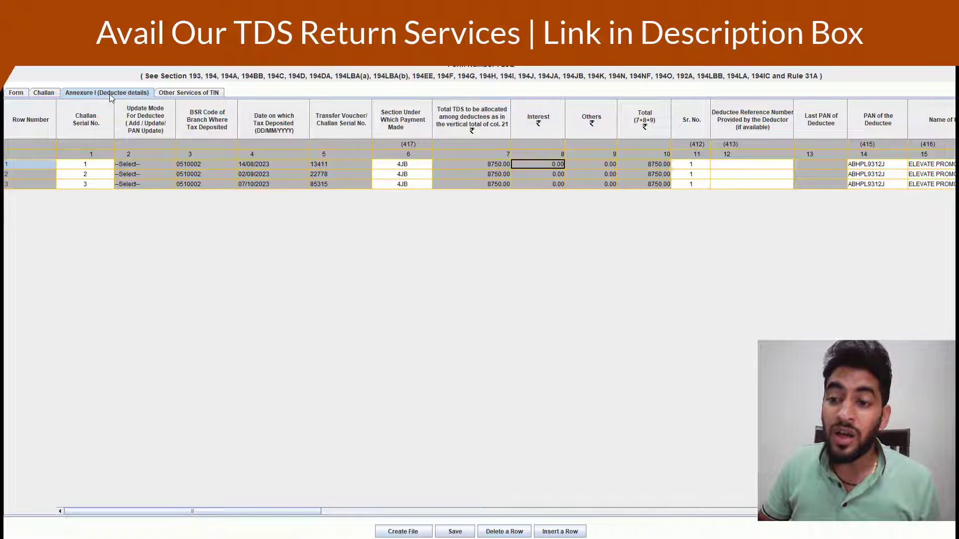
key(Tab)
key(Tab)
key(Tab)
key(Tab)
key(Tab)
key(Tab)
key(Tab)
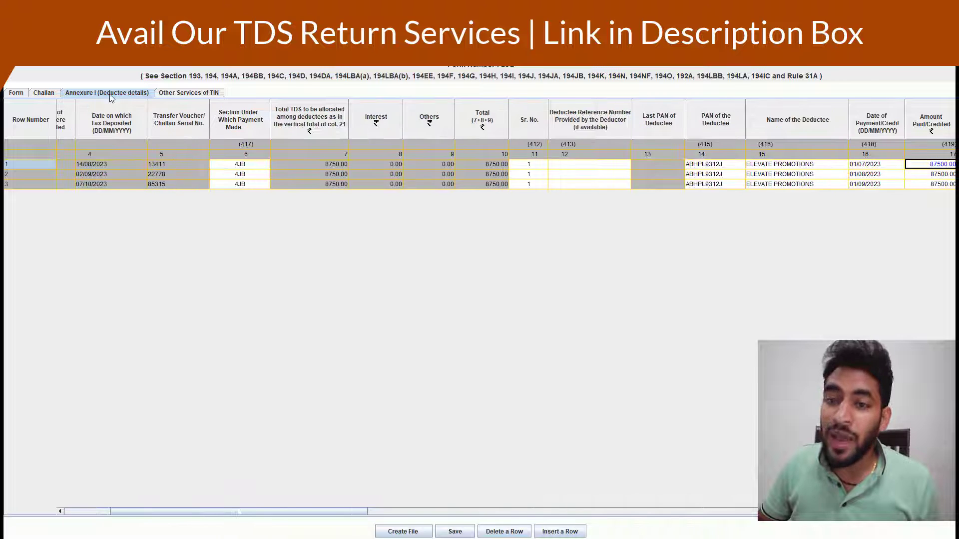
key(shift+Tab)
key(shift+Tab)
key(shift+Tab)
key(shift+Tab)
key(shift+Tab)
key(shift+Tab)
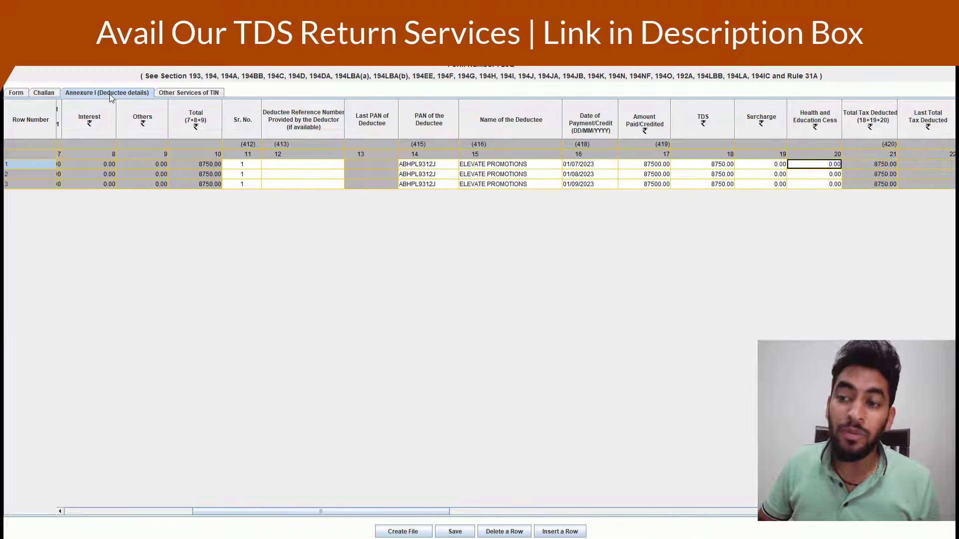
key(Tab)
key(Tab)
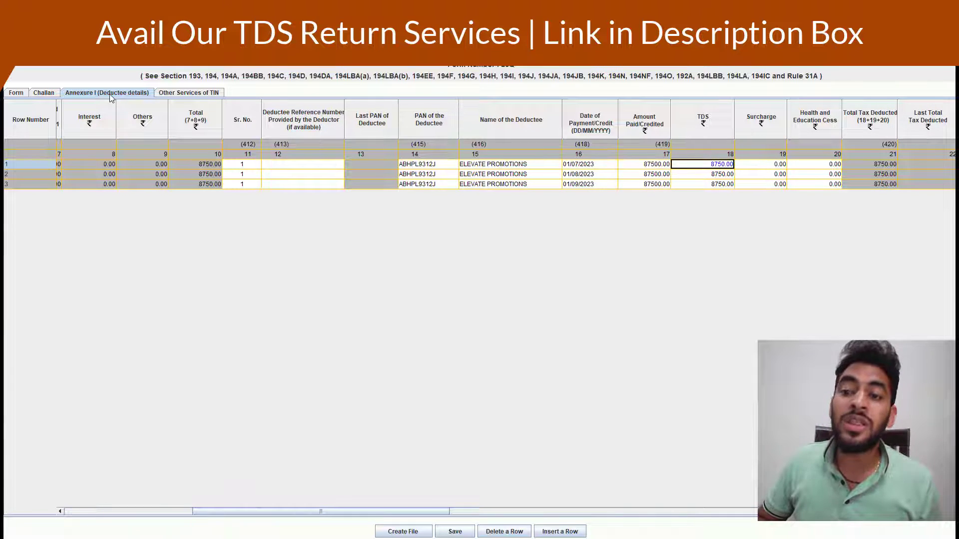
key(shift+Tab)
key(Tab)
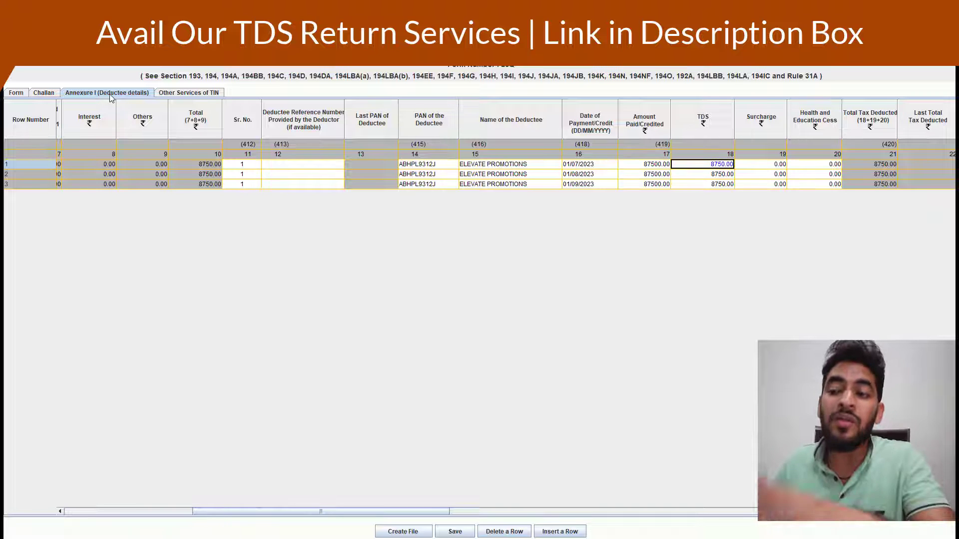
key(Tab)
key(Tab)
key(Tab)
key(Tab)
key(Tab)
key(Tab)
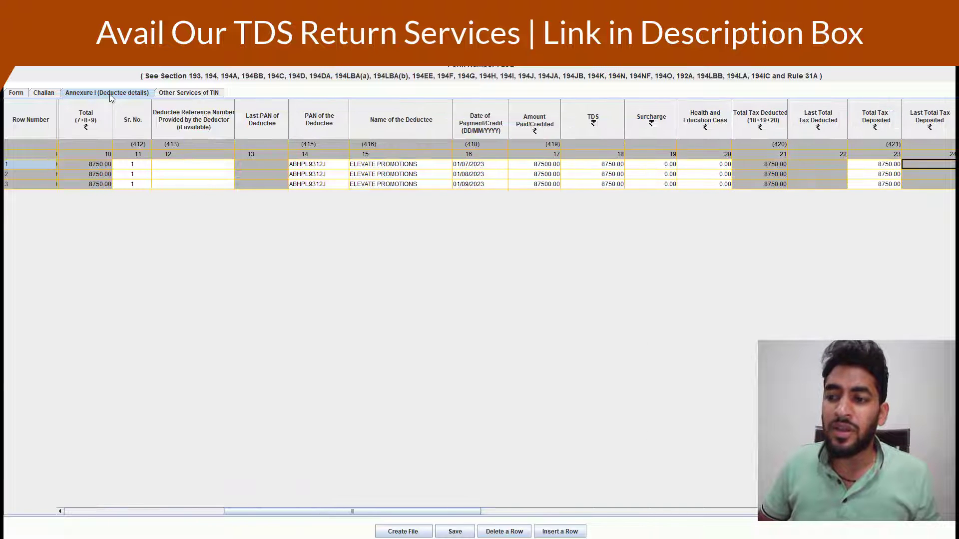
key(shift+Tab)
key(shift+Tab)
key(shift+Tab)
key(shift+Tab)
key(Tab)
key(Tab)
key(Tab)
key(Tab)
key(Tab)
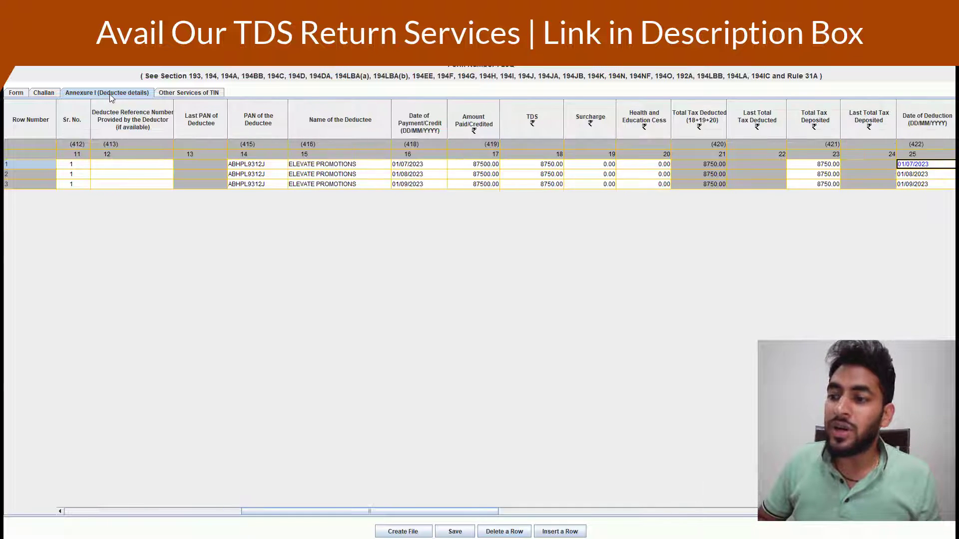
key(Tab)
key(Tab)
key(Tab)
key(Tab)
key(Tab)
key(shift+Tab)
key(shift+Tab)
key(shift+Tab)
key(shift+Tab)
key(shift+Tab)
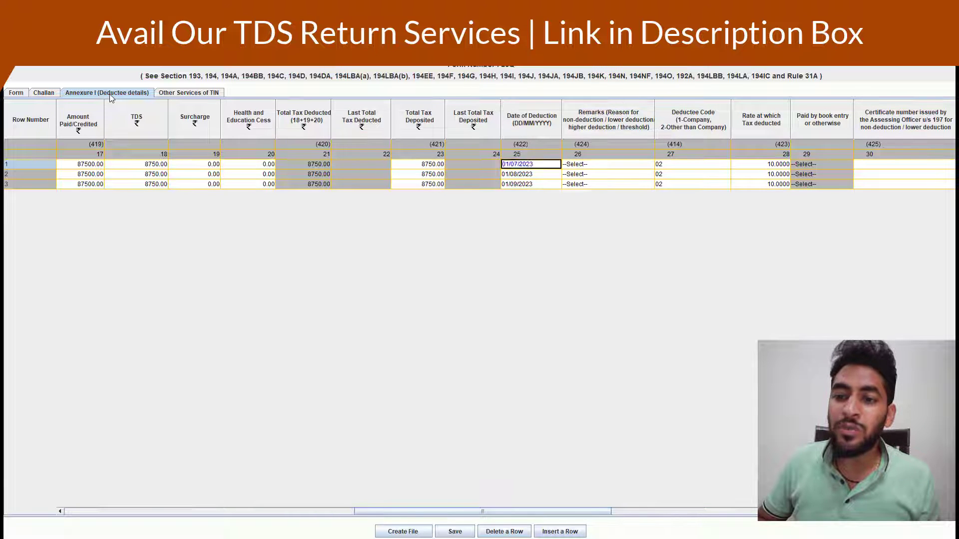
key(shift+Tab)
key(Tab)
key(Tab)
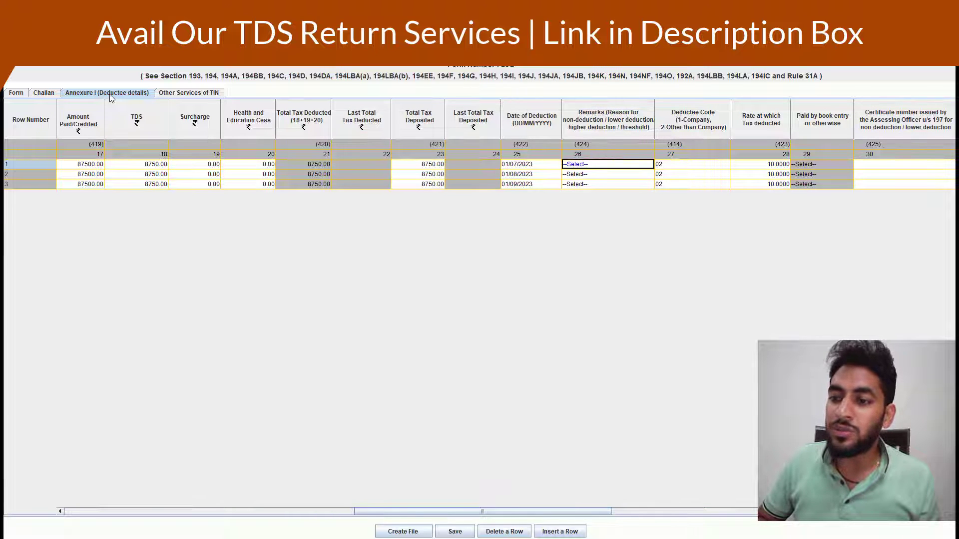
key(Tab)
key(Tab)
key(shift+Tab)
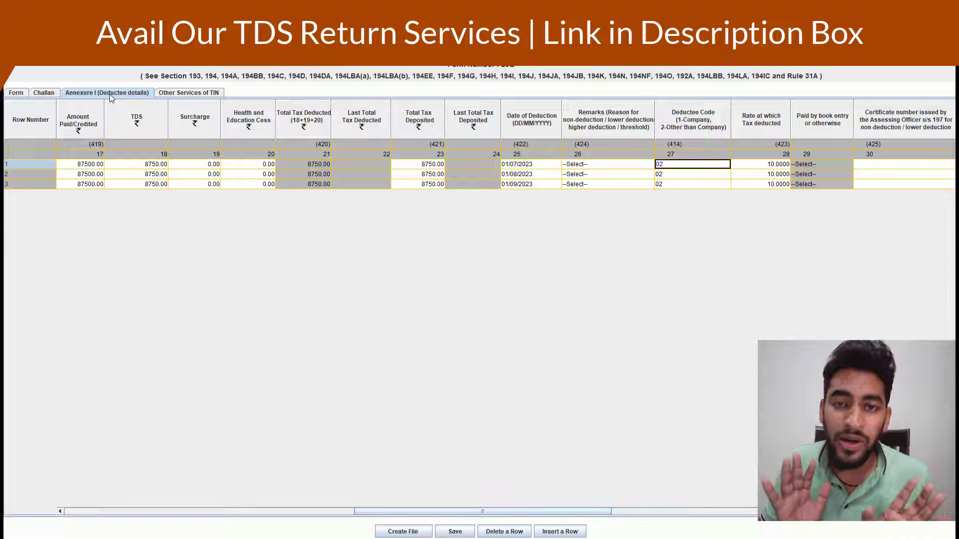
key(Down)
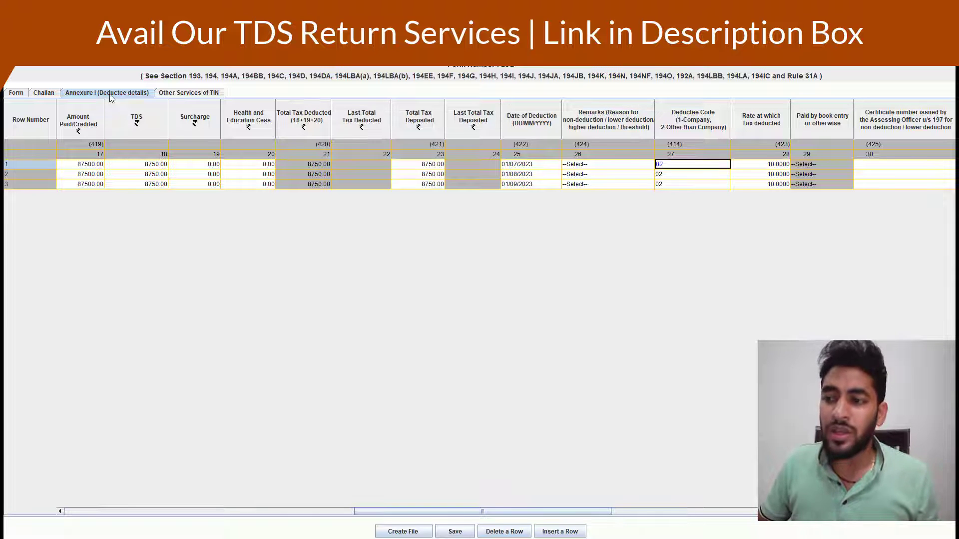
key(Right)
key(Up)
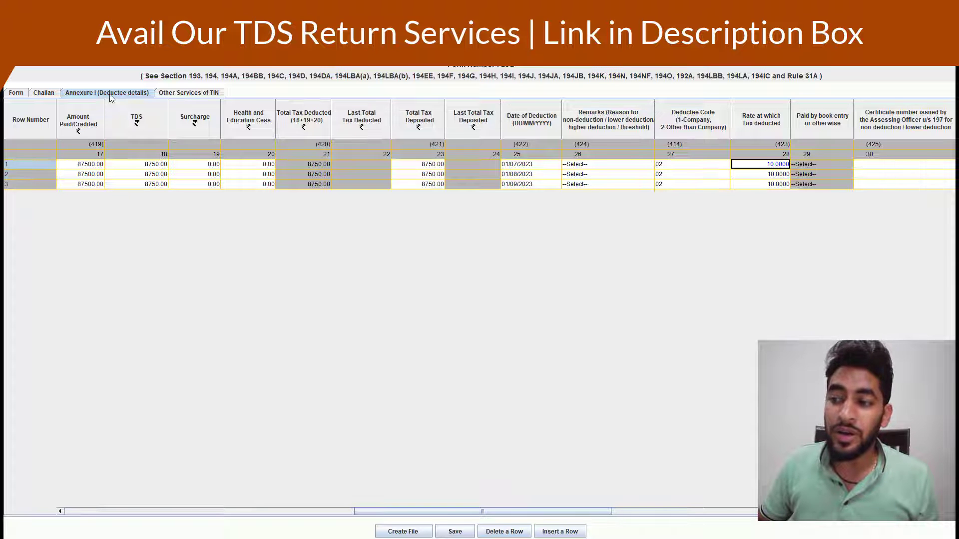
key(Right)
key(Right)
key(Right)
key(Right)
key(Right)
key(Right)
key(Right)
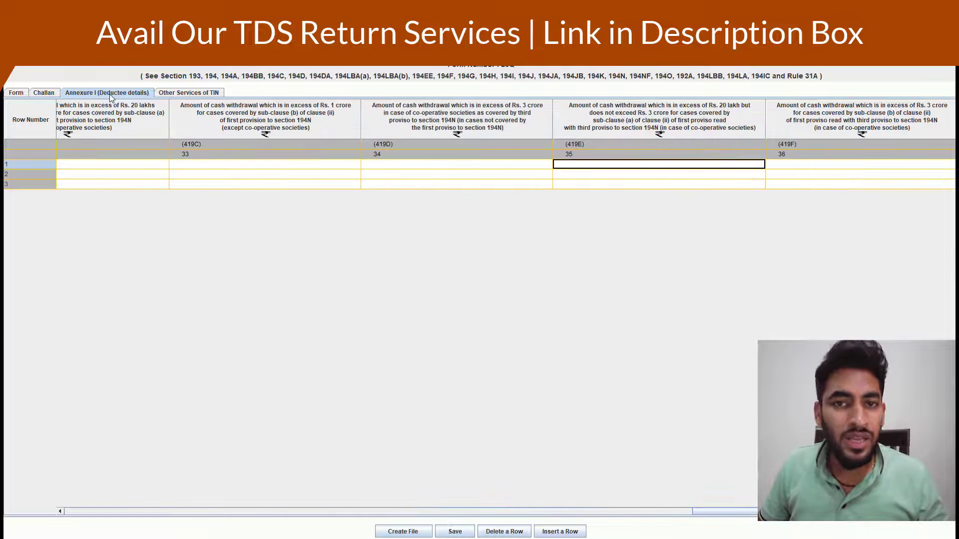
key(Left)
key(Left)
key(Left)
key(Left)
key(Left)
key(Left)
key(Left)
key(Left)
key(Left)
key(Left)
key(Left)
key(Left)
key(Left)
key(Left)
key(Left)
key(Left)
key(Left)
key(Left)
key(Left)
key(Left)
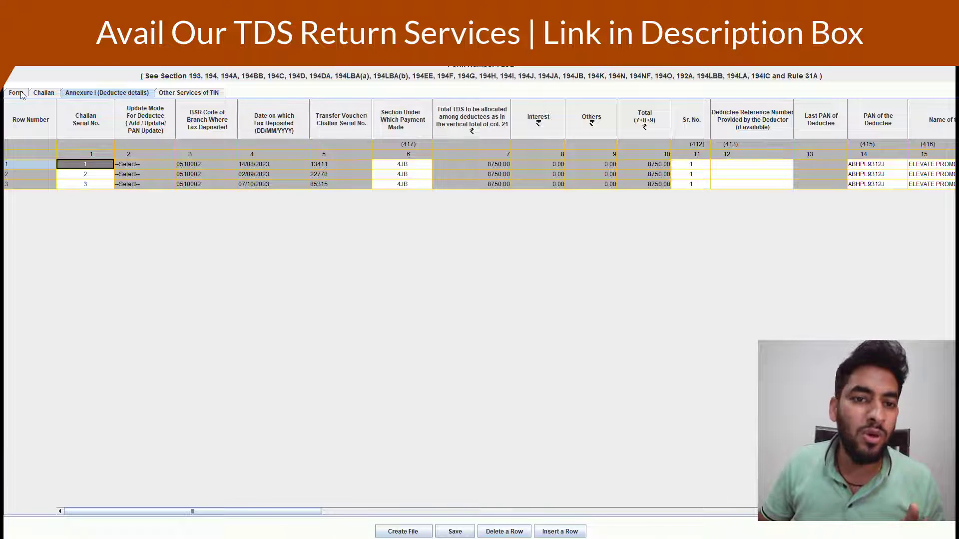
Flip through the Form, Challan and Annexure I tabs, checking row 2's deductee PAN and total
click(20, 93)
click(42, 94)
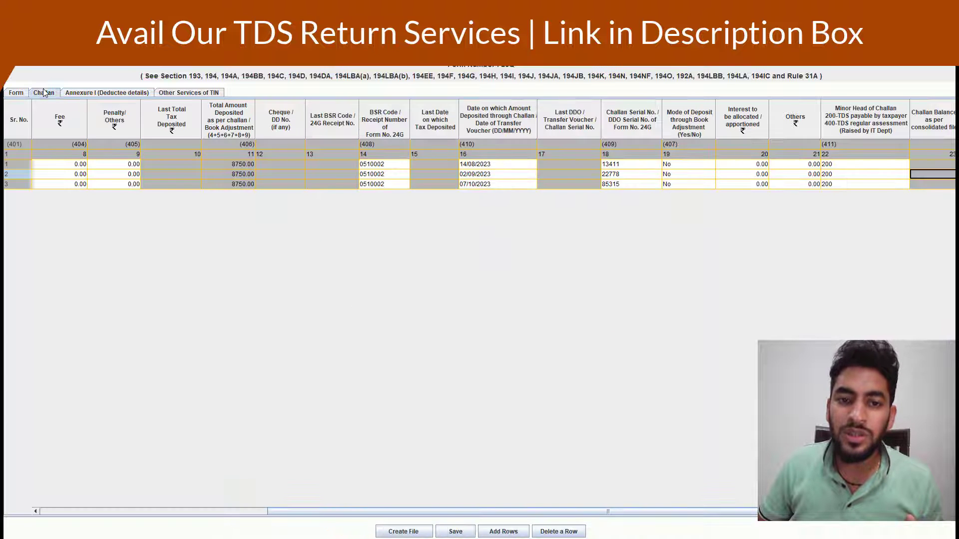
click(96, 94)
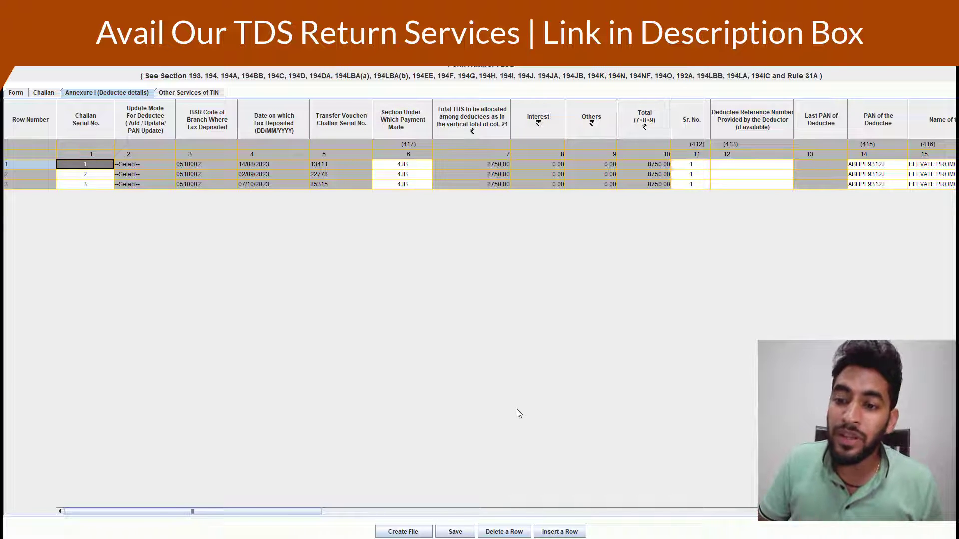
click(699, 176)
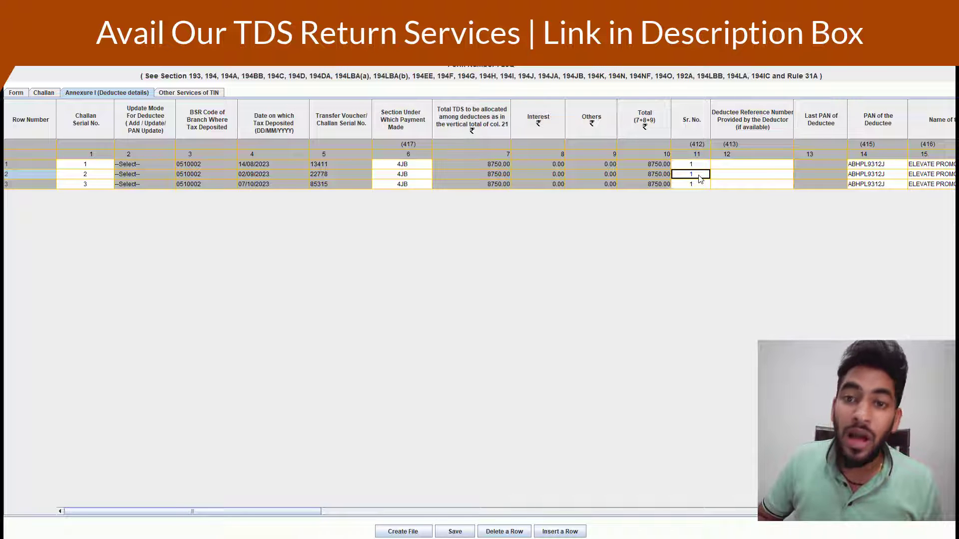
key(Tab)
key(Tab)
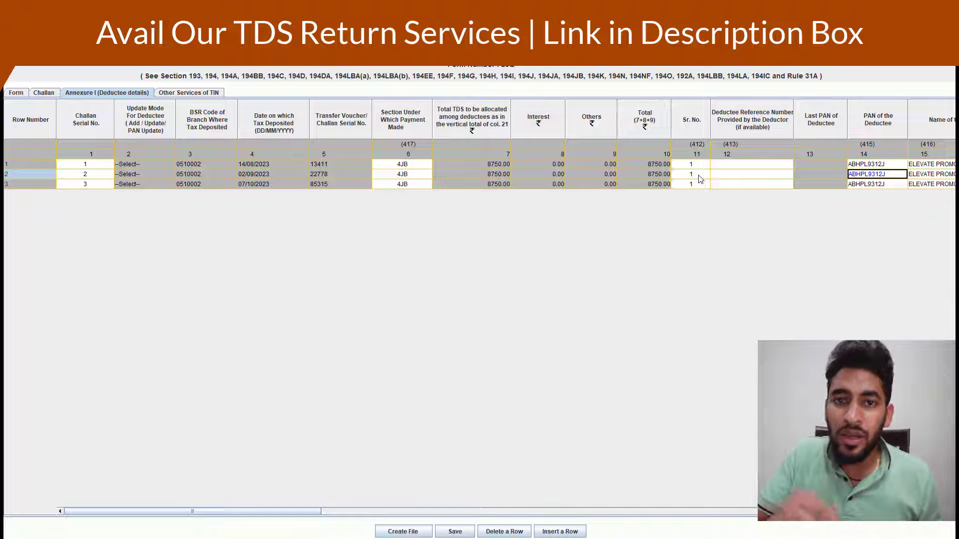
key(shift+Tab)
key(shift+Tab)
key(shift+Tab)
key(shift+Tab)
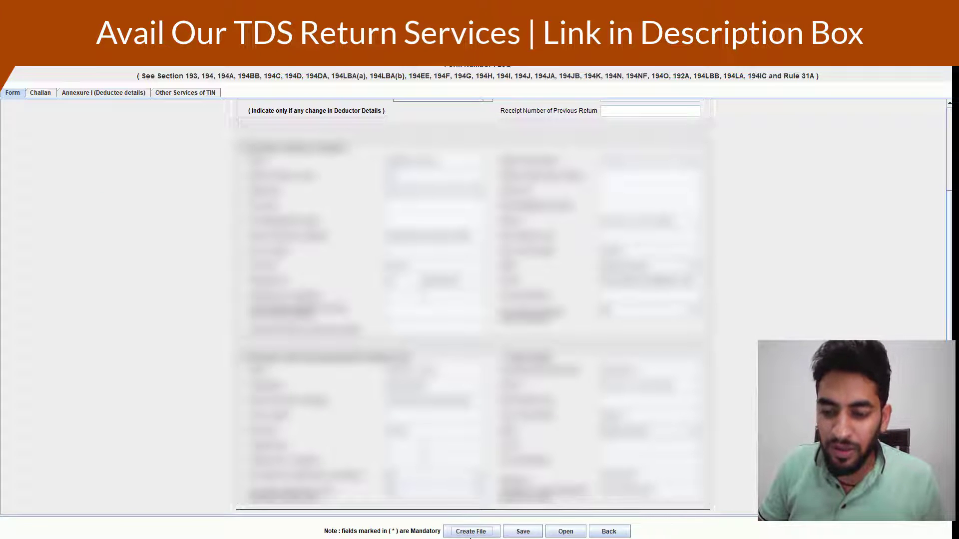
Open the Create File path dialog for the text/FVU file and select the Error/Upload report path field
click(469, 532)
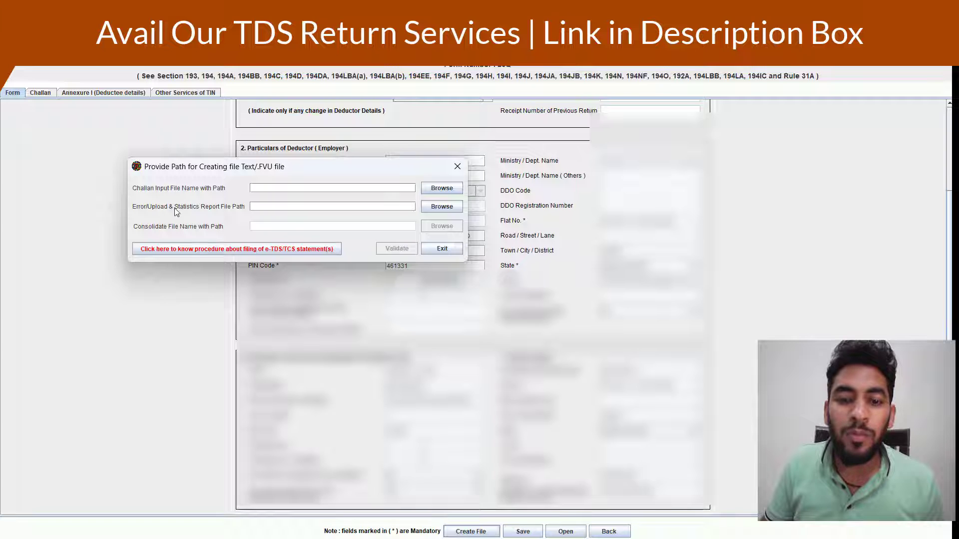
click(317, 205)
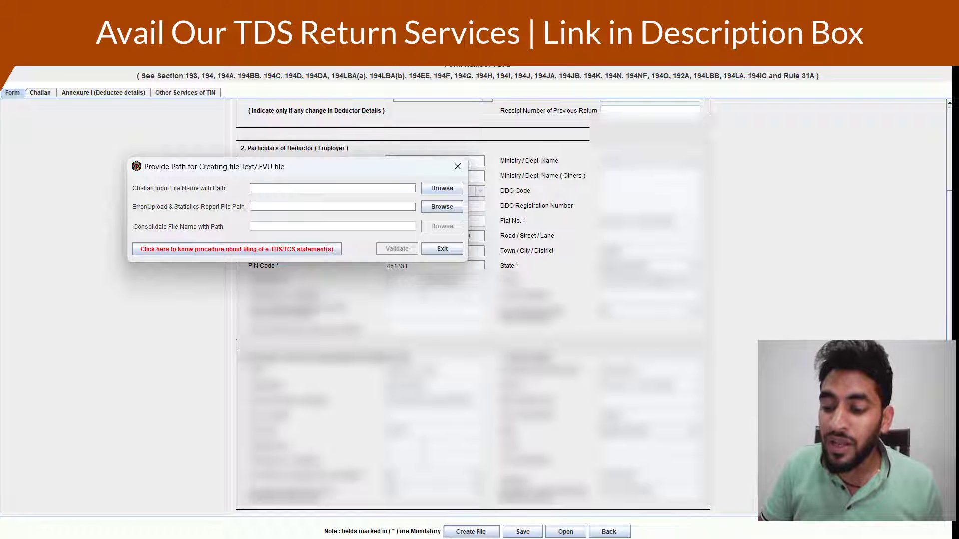
In the e-Filing portal, go to e-File > e-Pay Tax > Payment History and open the CSI File tab
mouse_move(589, 538)
click(570, 509)
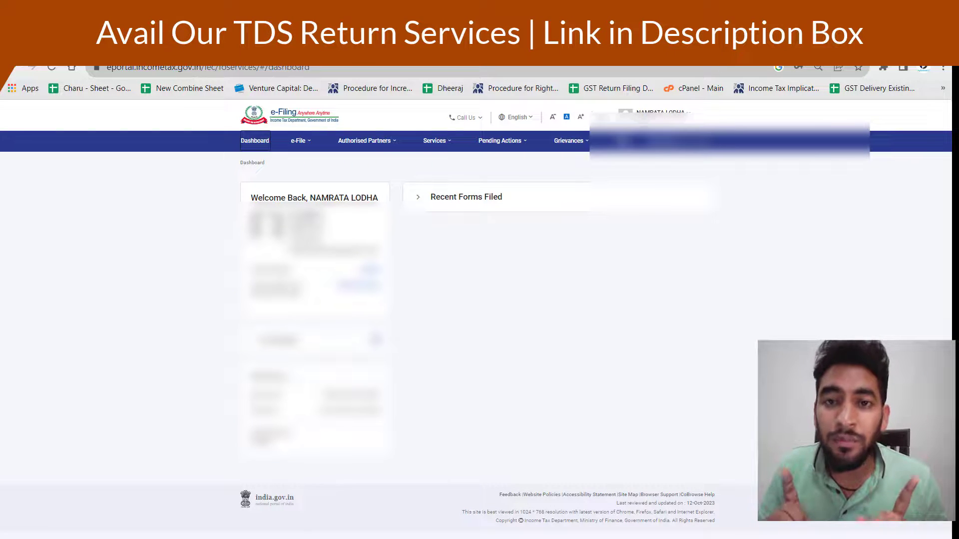
click(301, 143)
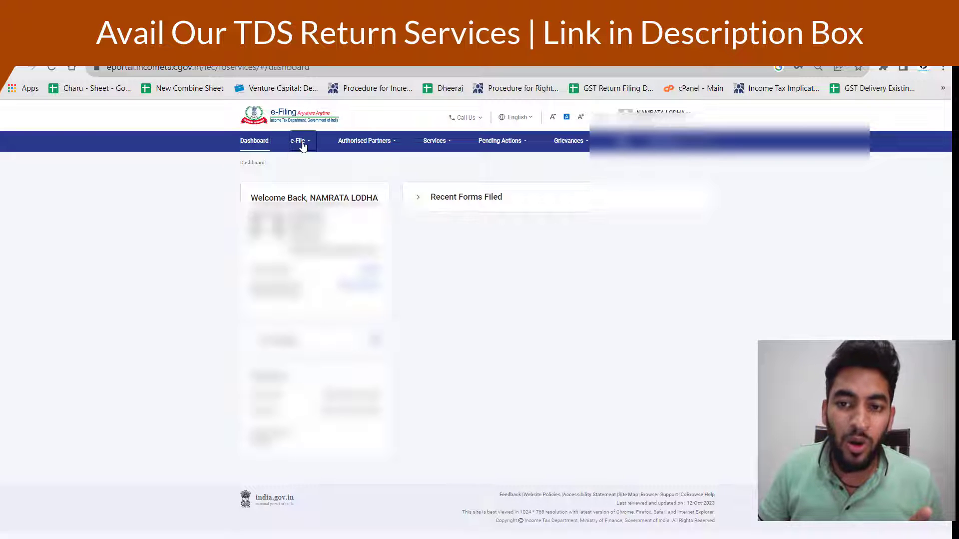
click(308, 144)
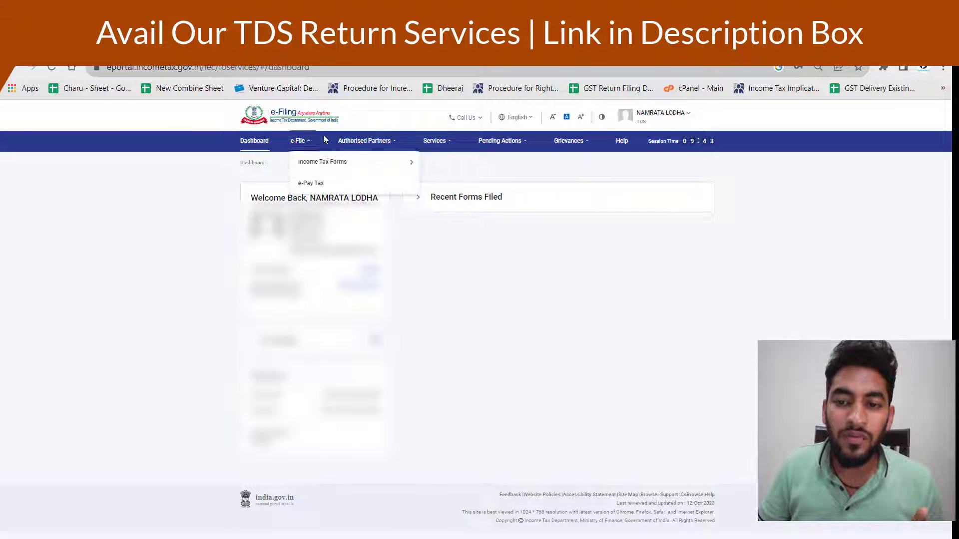
click(332, 186)
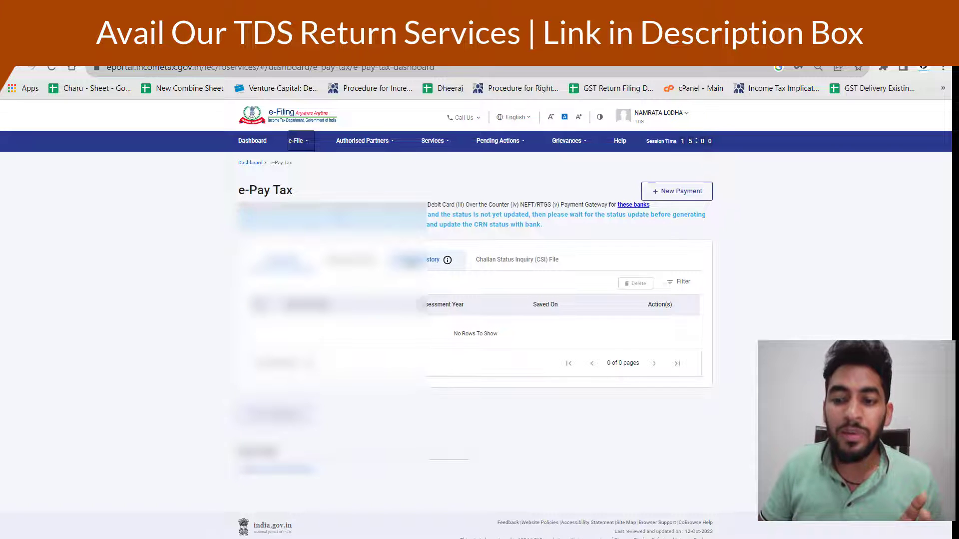
click(410, 263)
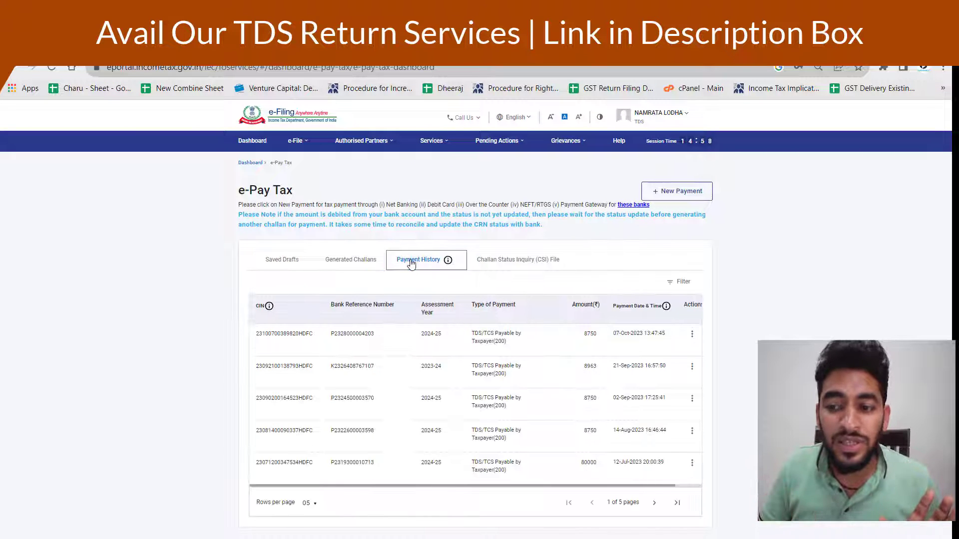
click(509, 261)
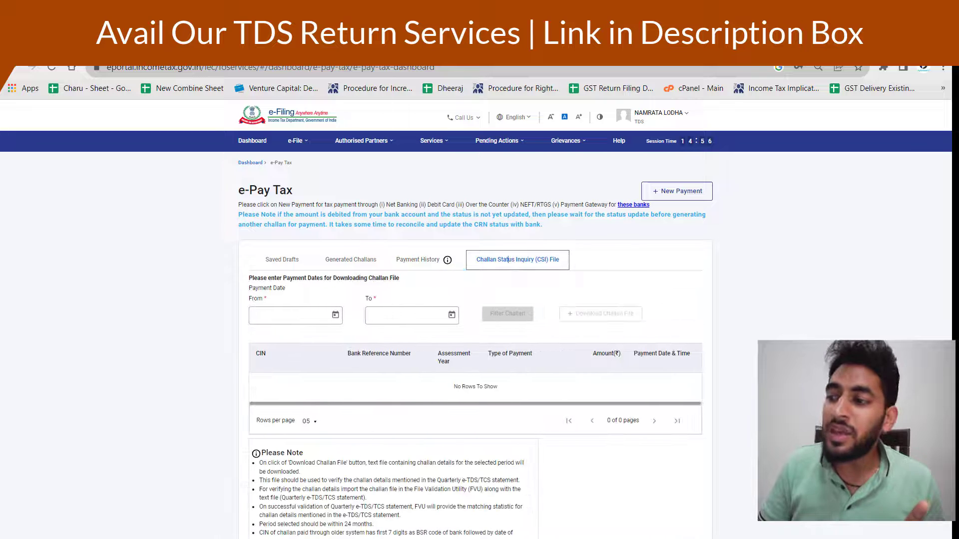
Filter CSI challans from 14-Aug-2023 to 12-Oct-2023, then bring back the RPU file-path dialog
scroll(508, 259, down, 2)
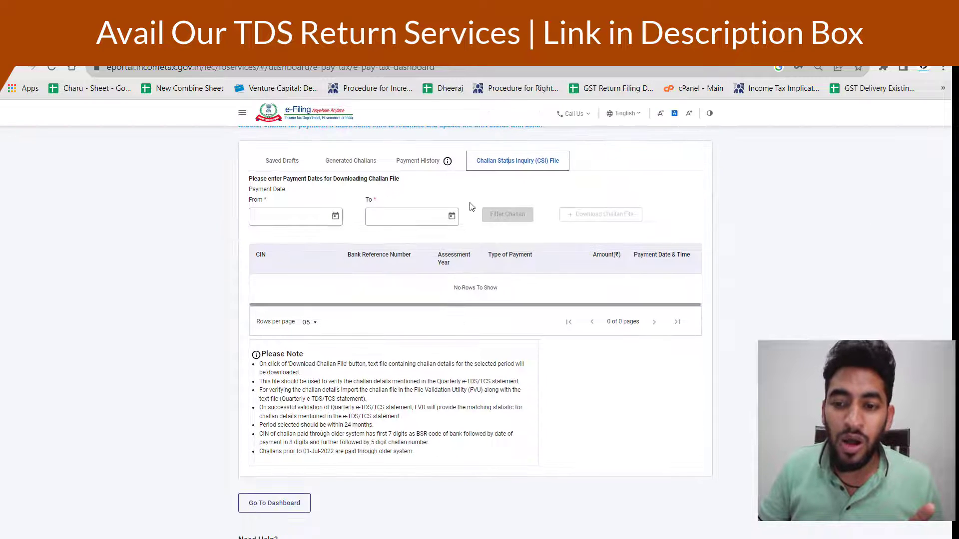
click(334, 218)
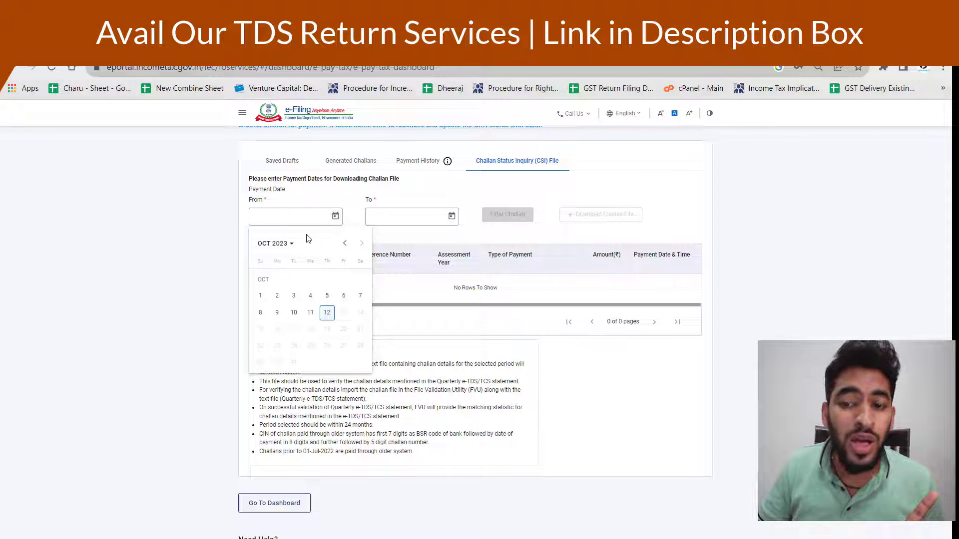
click(344, 245)
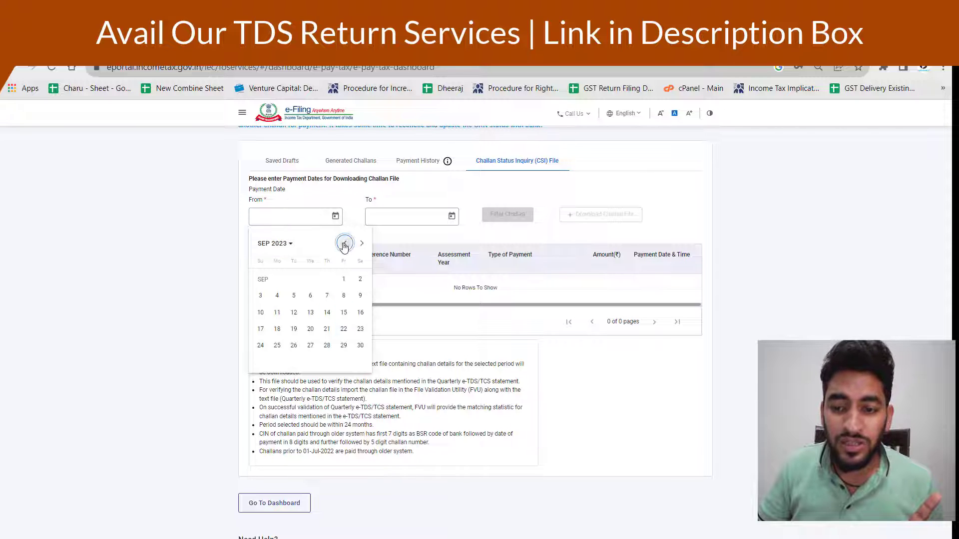
click(344, 244)
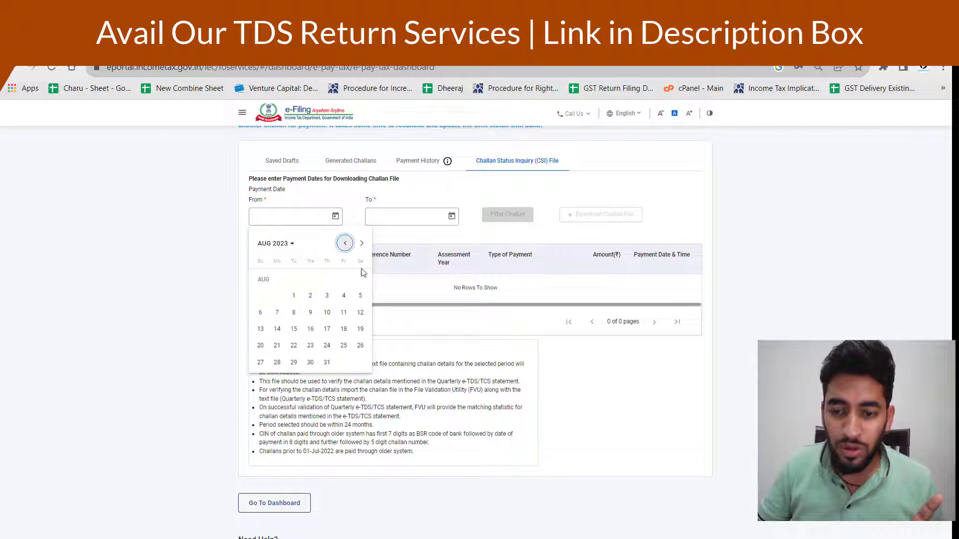
click(279, 330)
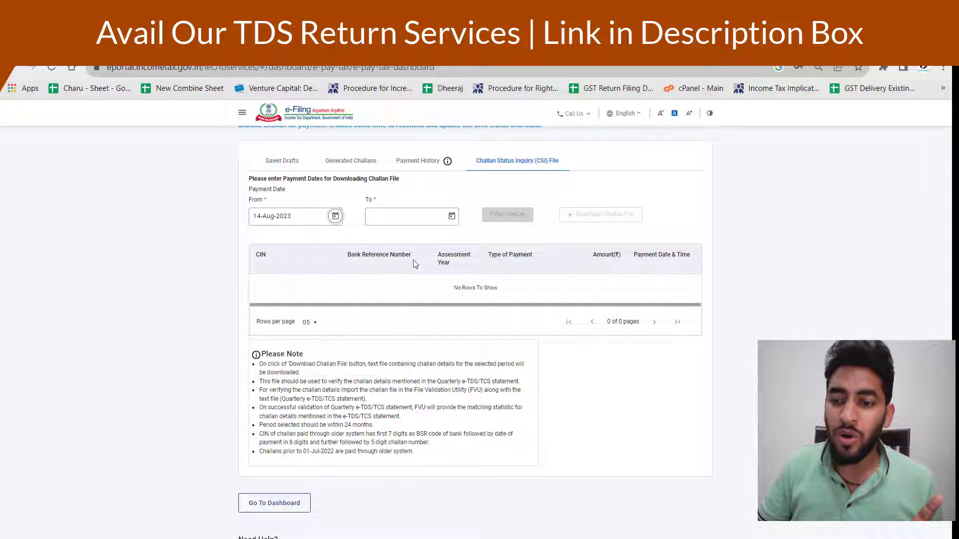
click(451, 217)
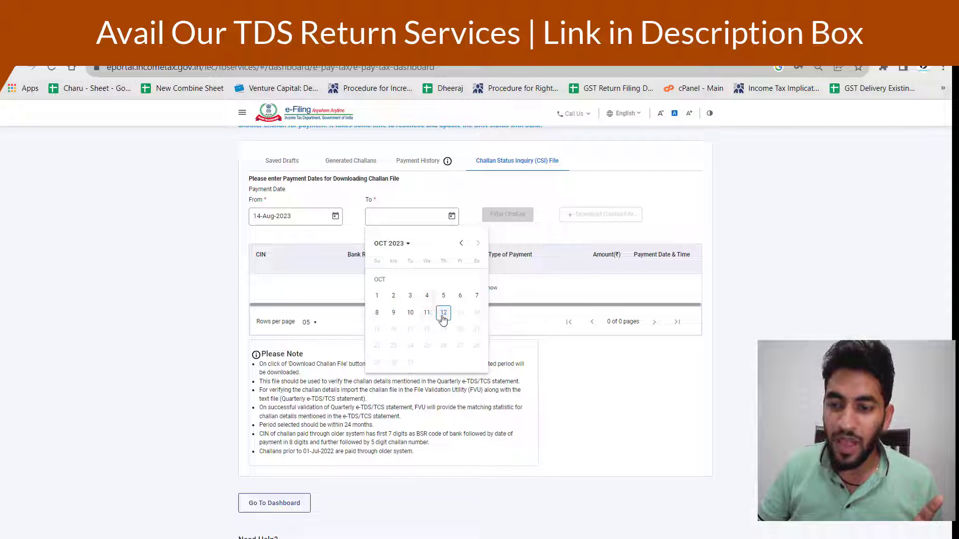
click(443, 311)
click(508, 214)
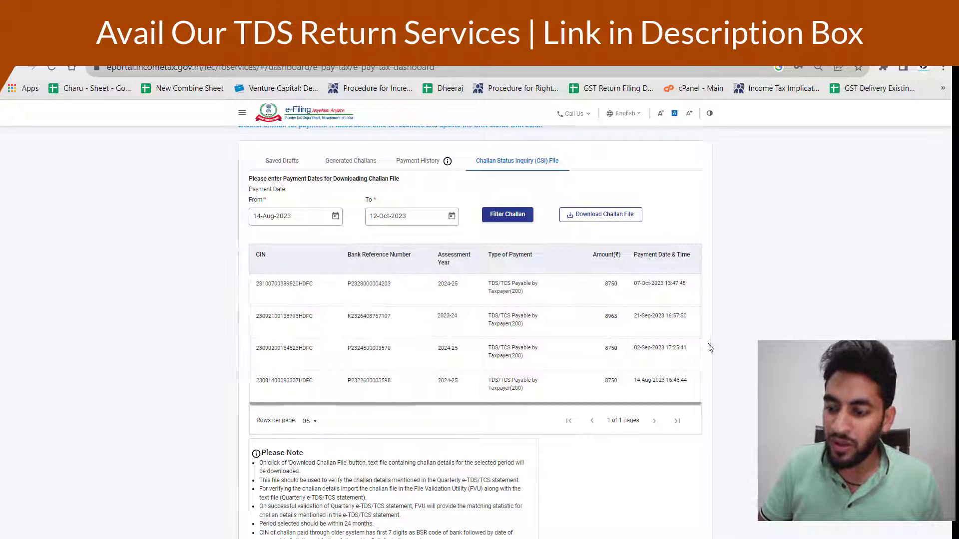
click(669, 491)
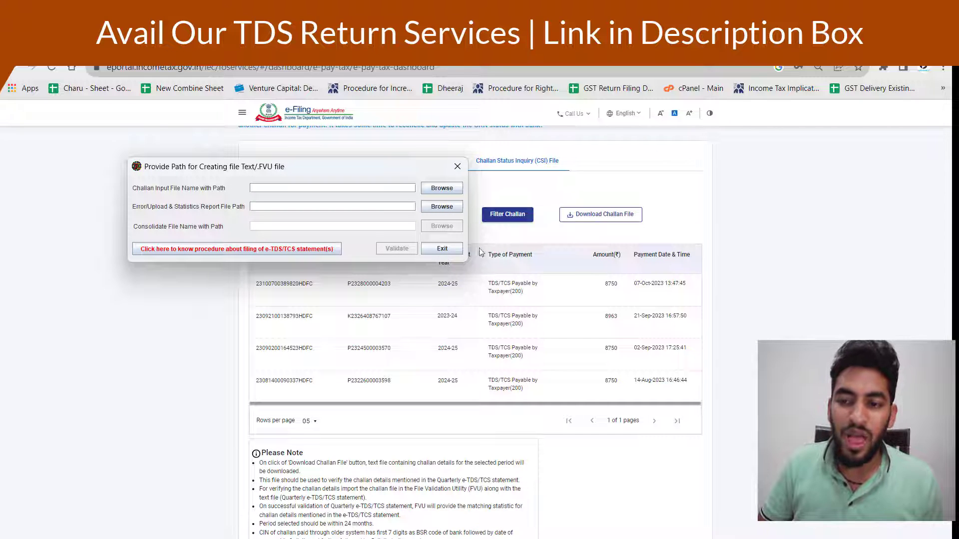
click(442, 190)
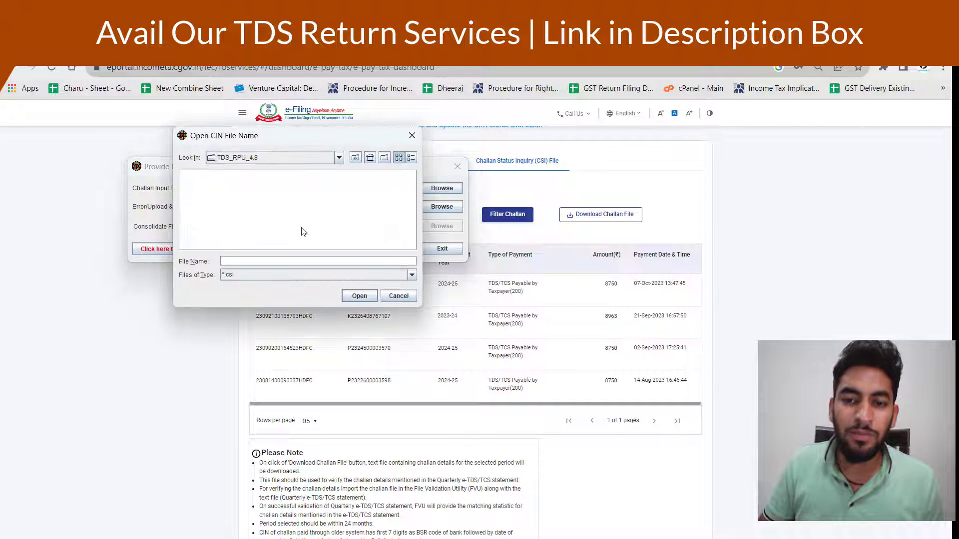
click(255, 158)
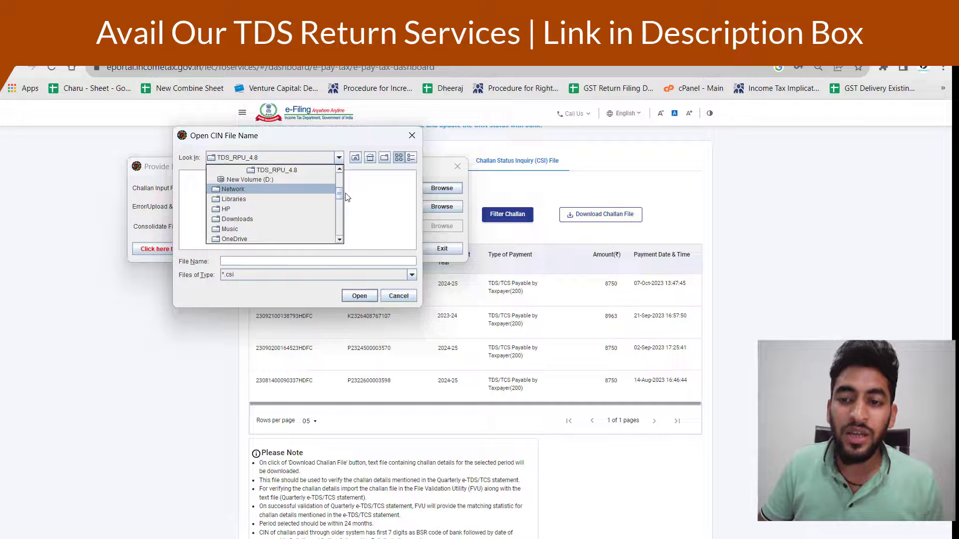
drag(340, 192, 341, 173)
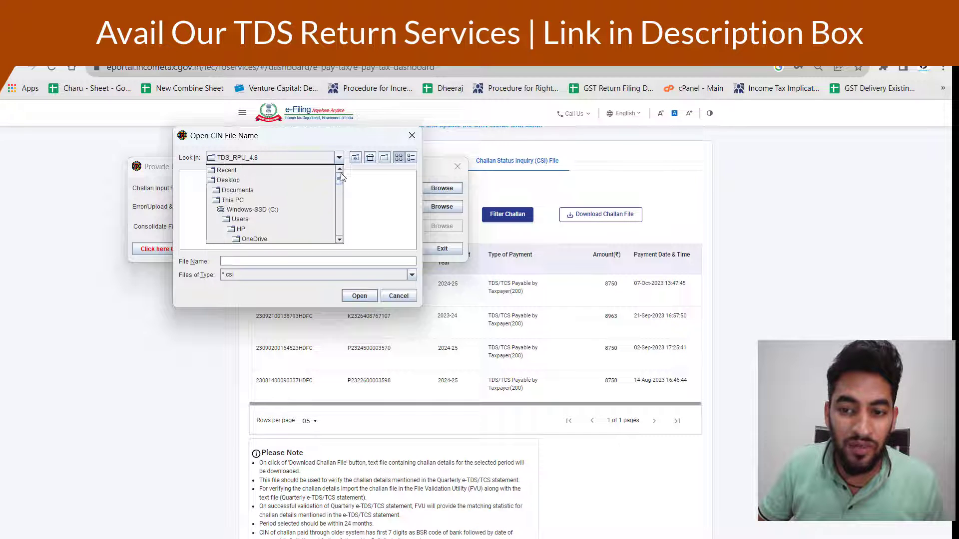
click(281, 181)
click(208, 199)
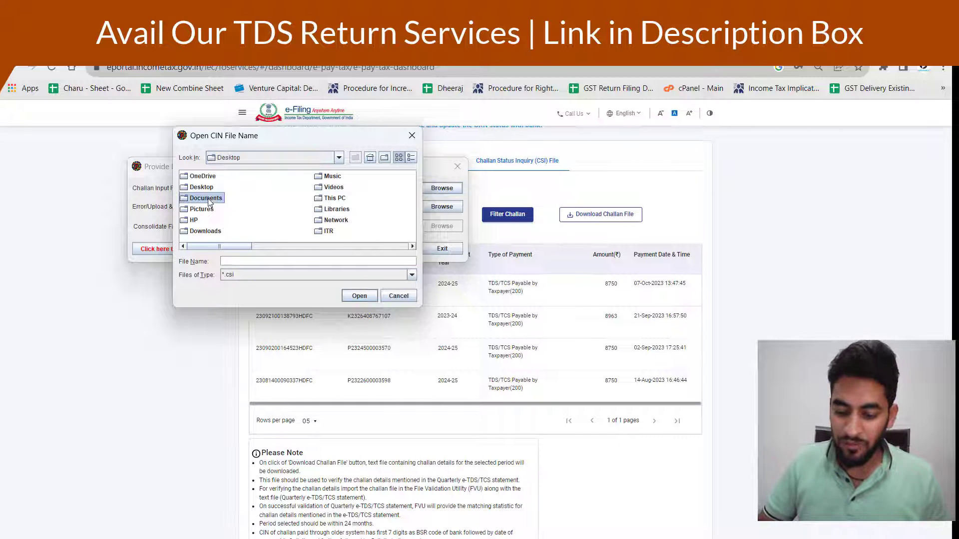
key(b)
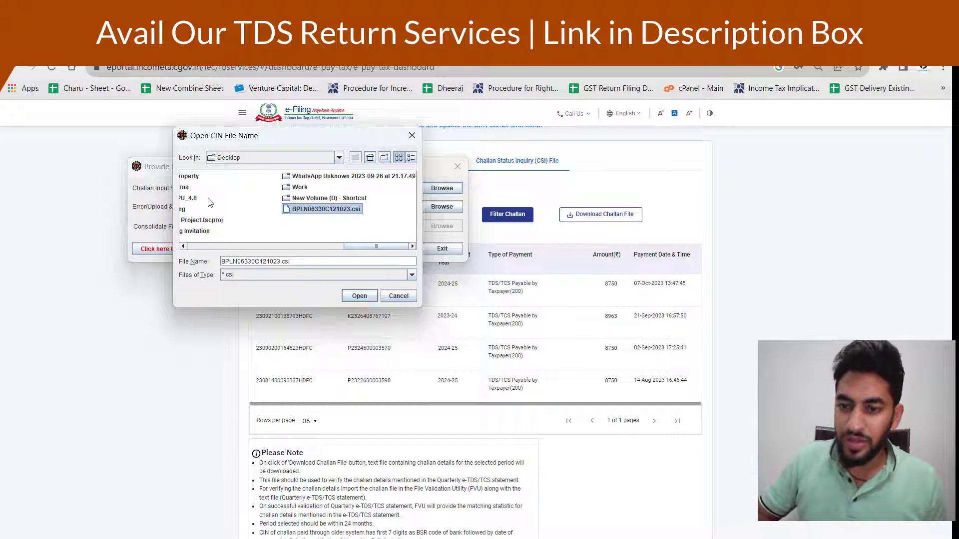
key(Return)
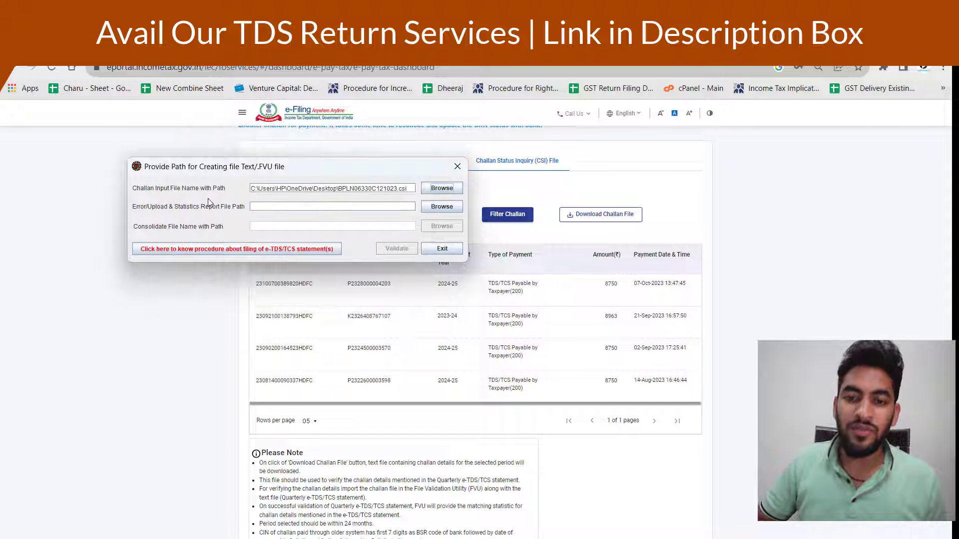
Set the error/statistics report path to 26QRQ2 in the Desktop tds folder
click(434, 208)
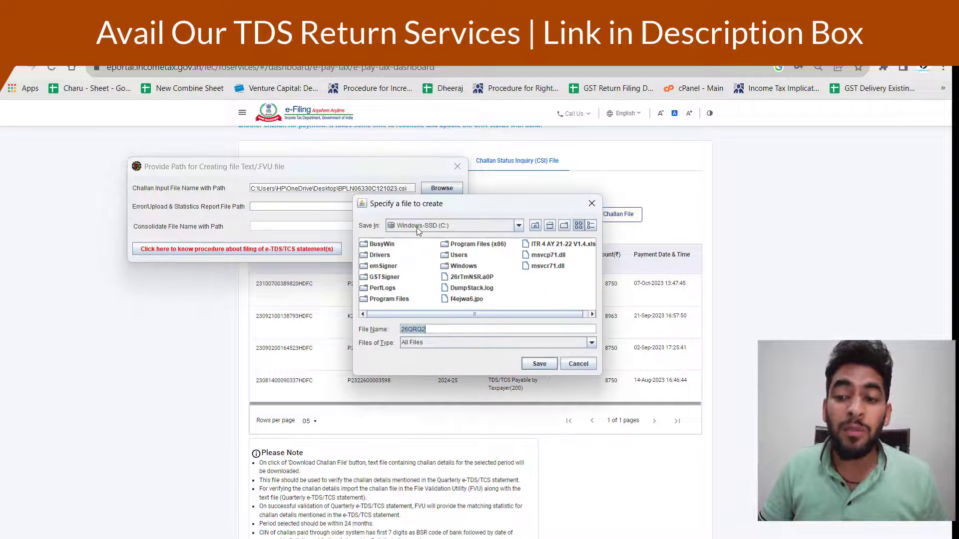
click(418, 227)
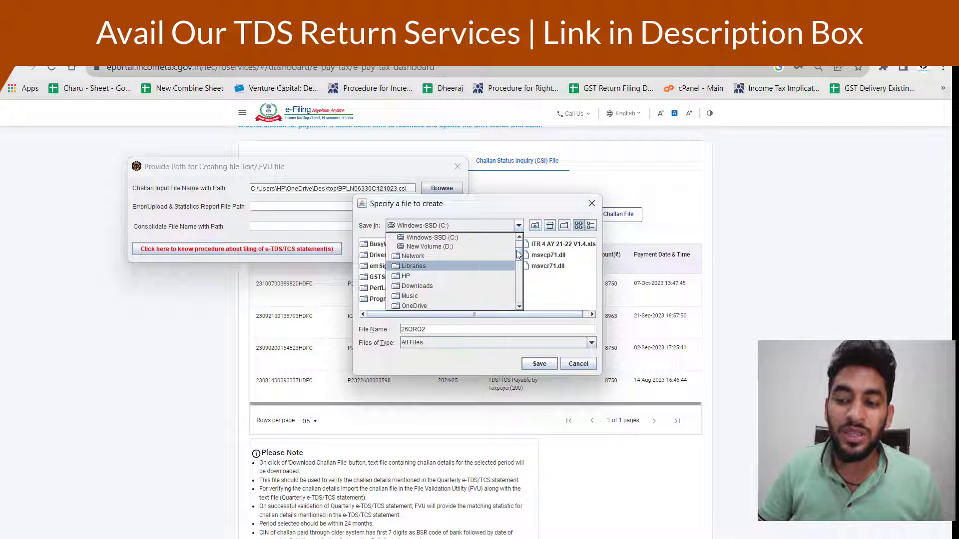
scroll(517, 255, up, 3)
click(472, 247)
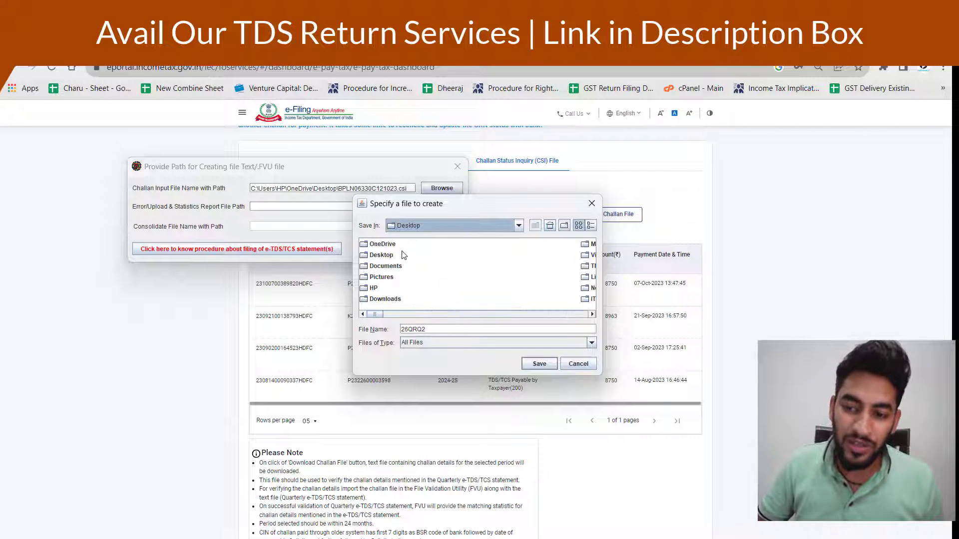
click(381, 255)
text(tds)
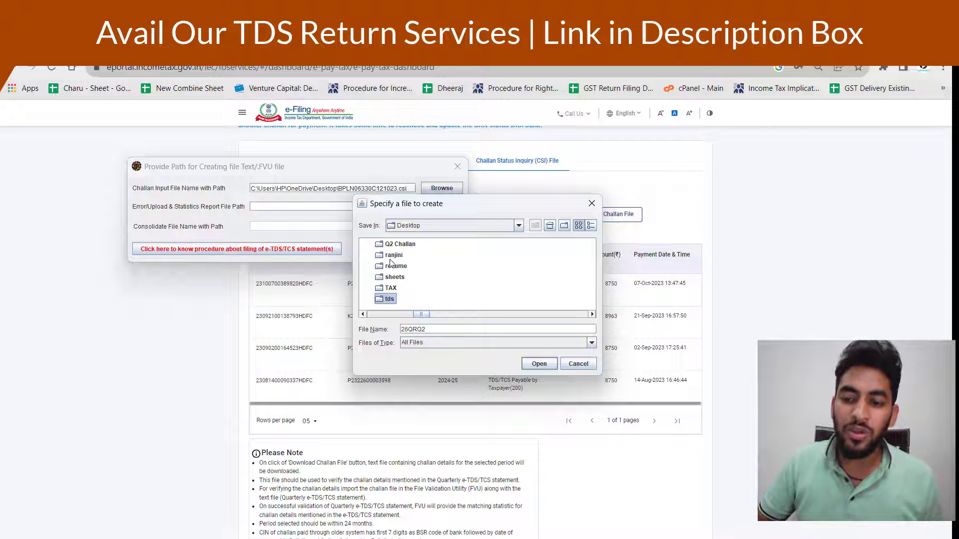
click(538, 364)
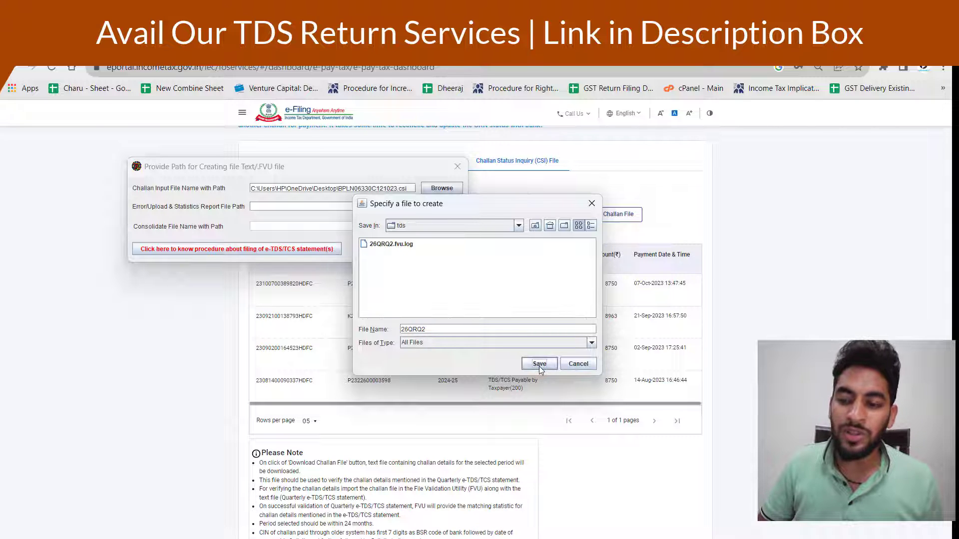
click(539, 364)
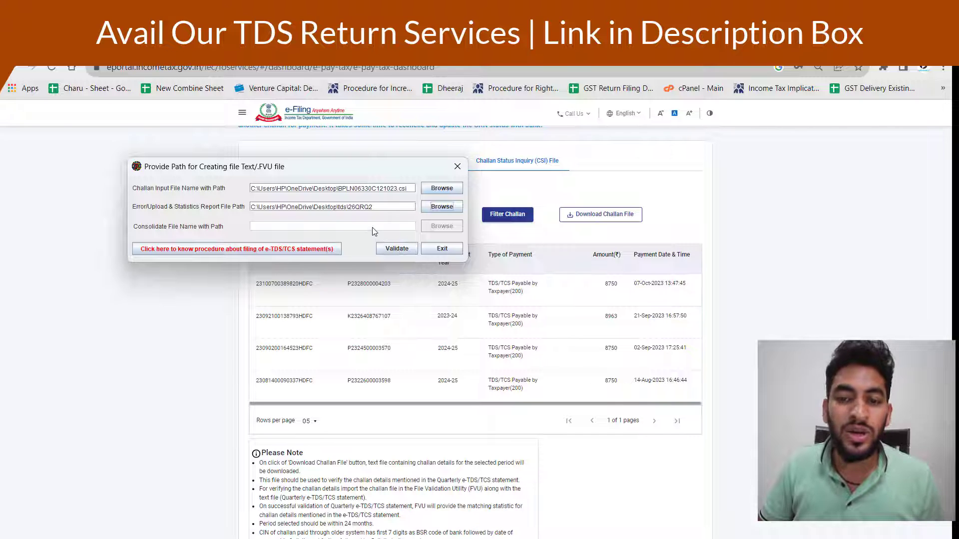
Validate the 26Q statement, replacing the existing 26QRQ2 outputs, then show the desktop
click(403, 249)
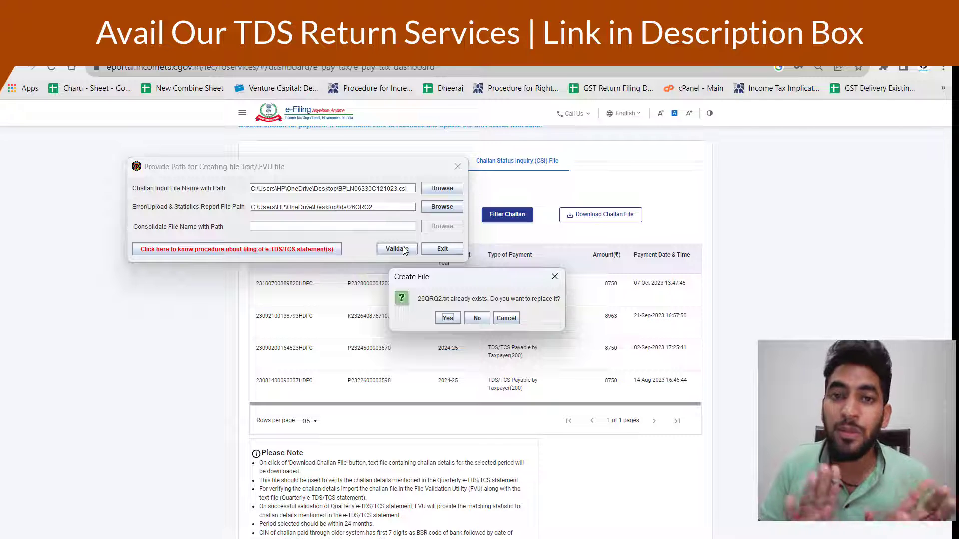
click(446, 319)
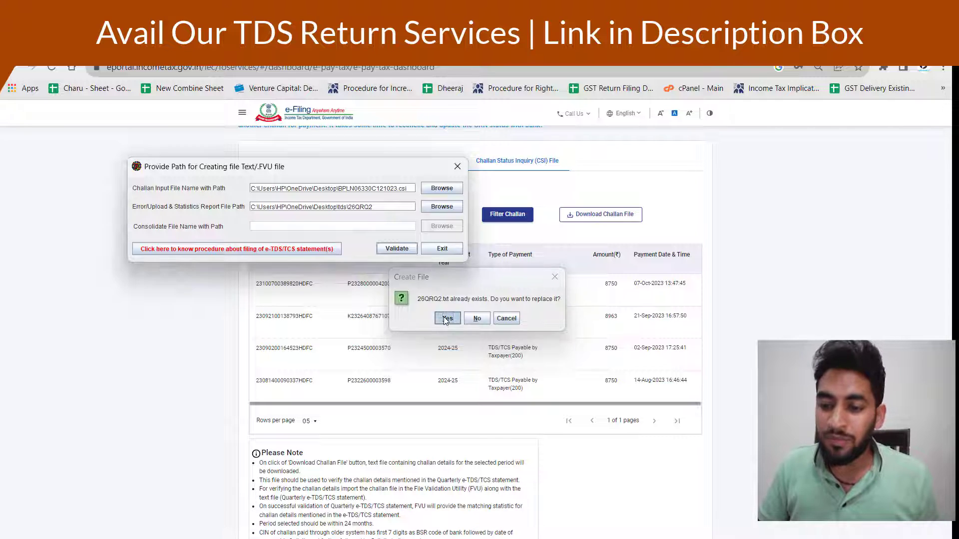
click(397, 248)
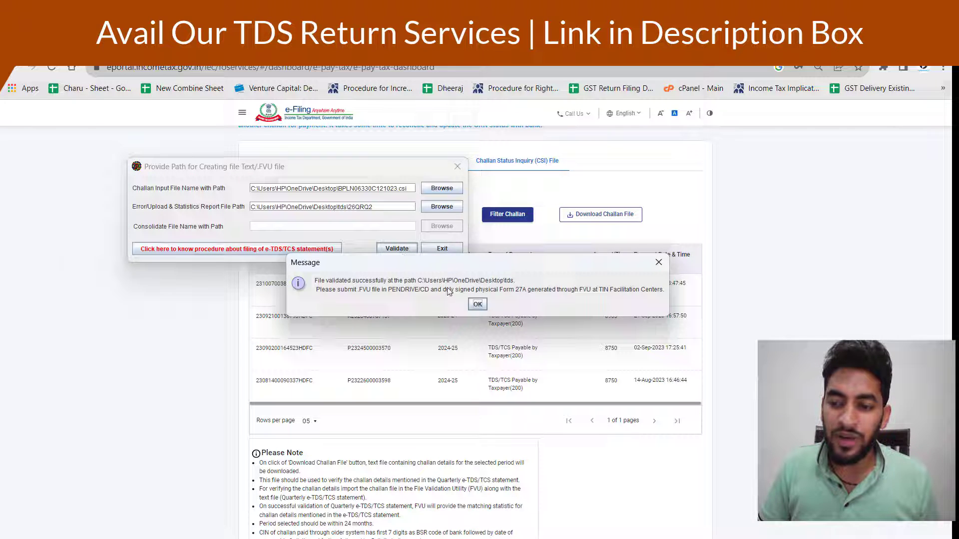
click(477, 305)
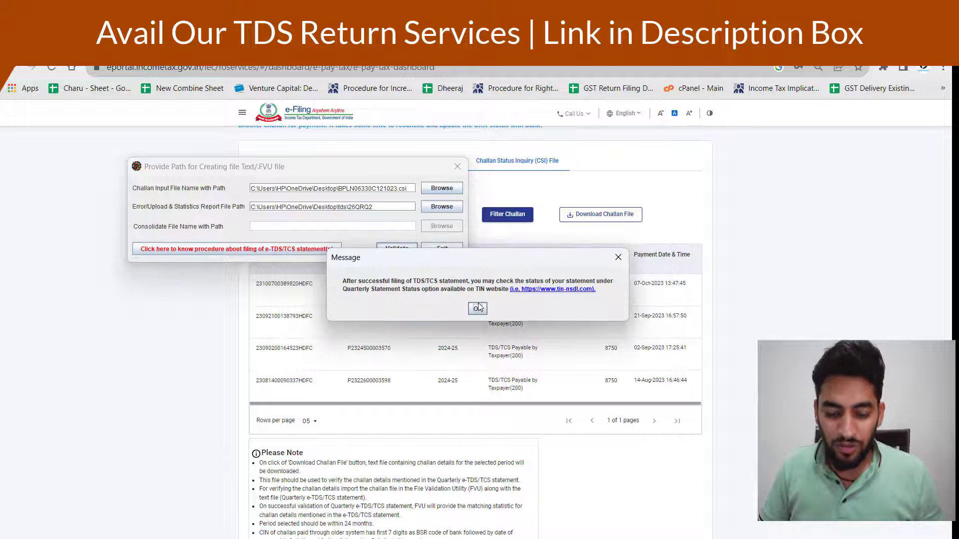
key(super+d)
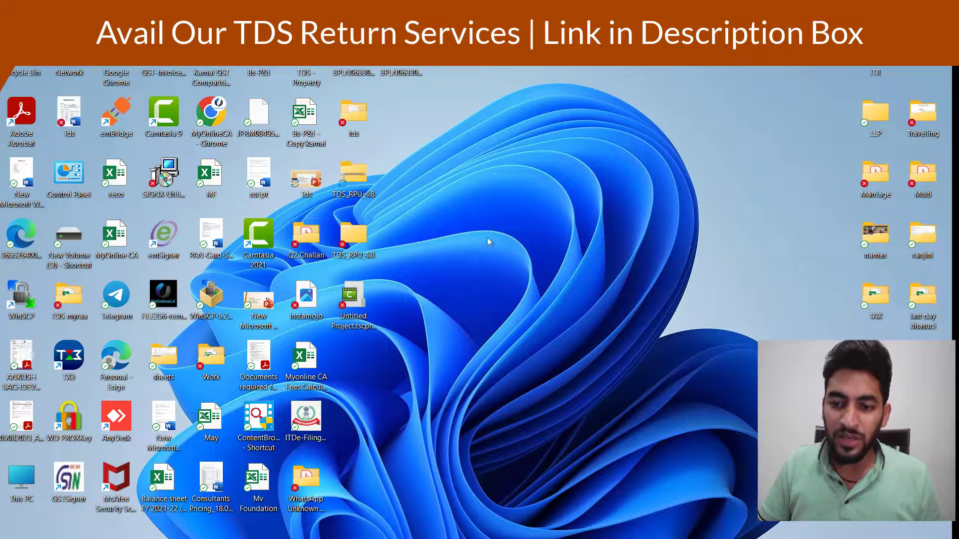
In the tds folder, compress 26QRQ2.fvu into a ZIP archive keeping the default name 26QRQ2
key(super)
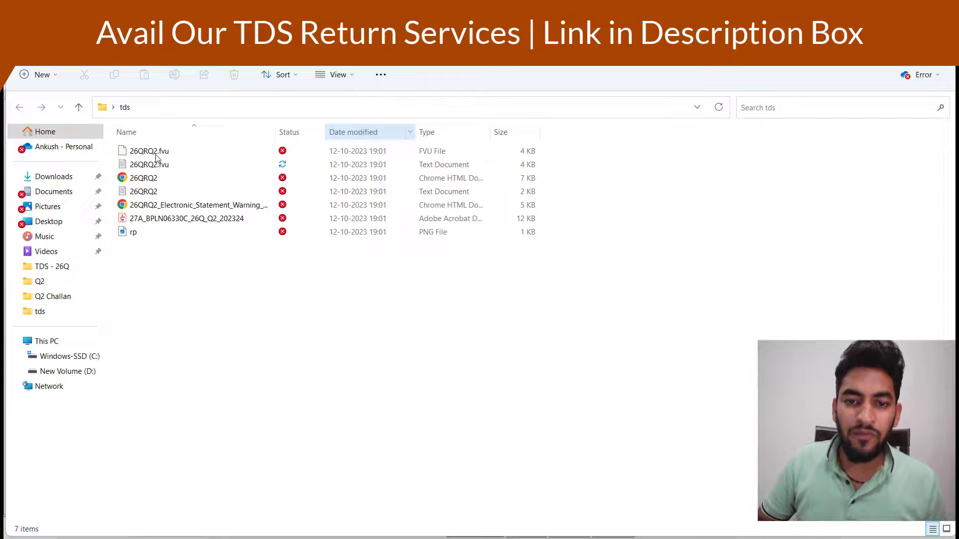
click(156, 154)
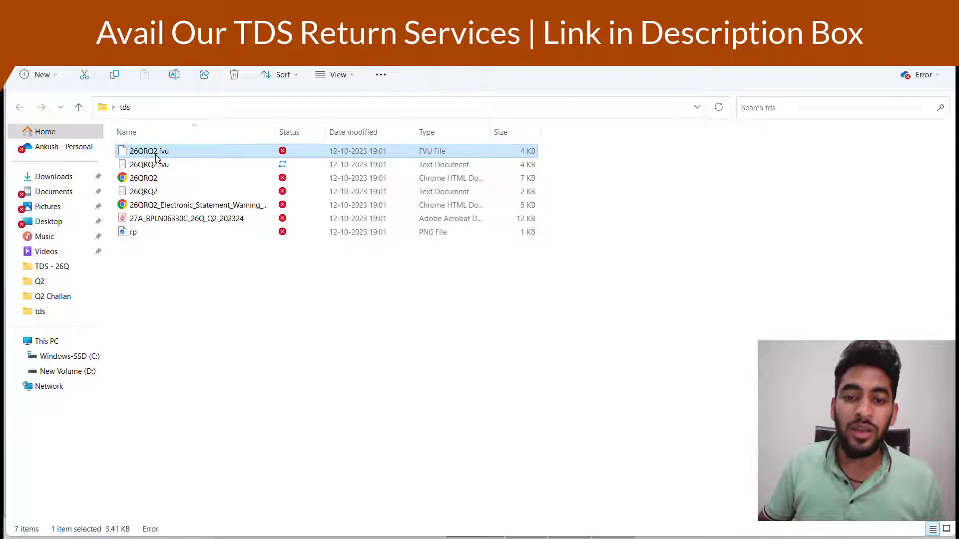
right_click(156, 158)
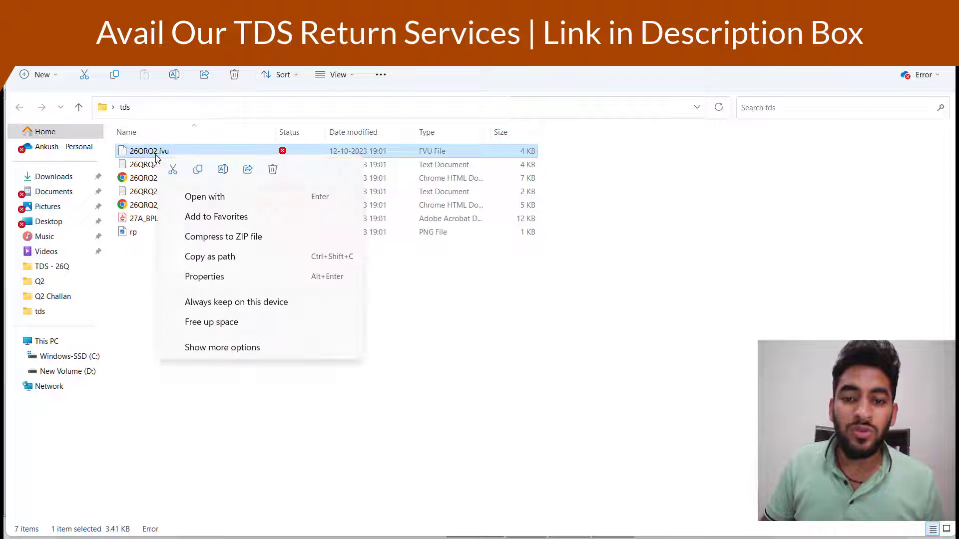
click(249, 237)
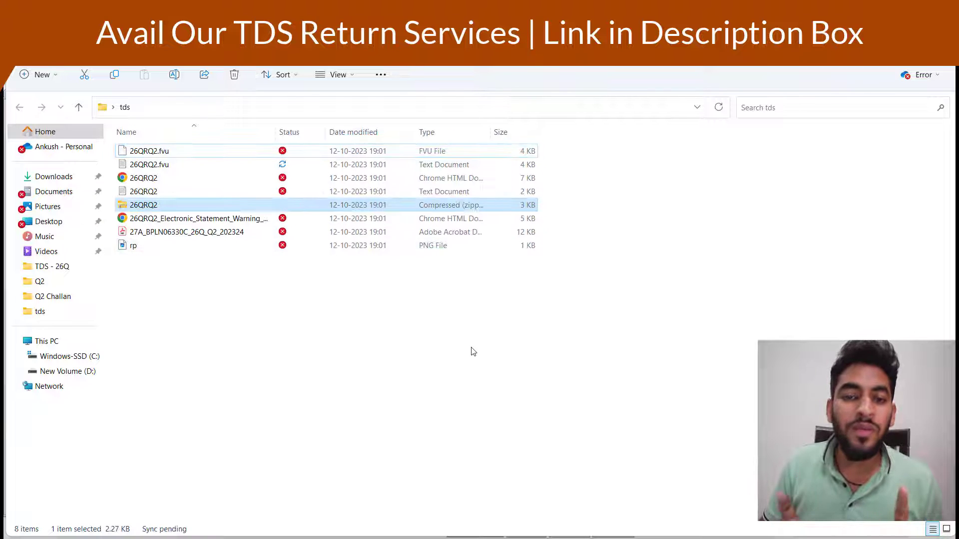
key(Return)
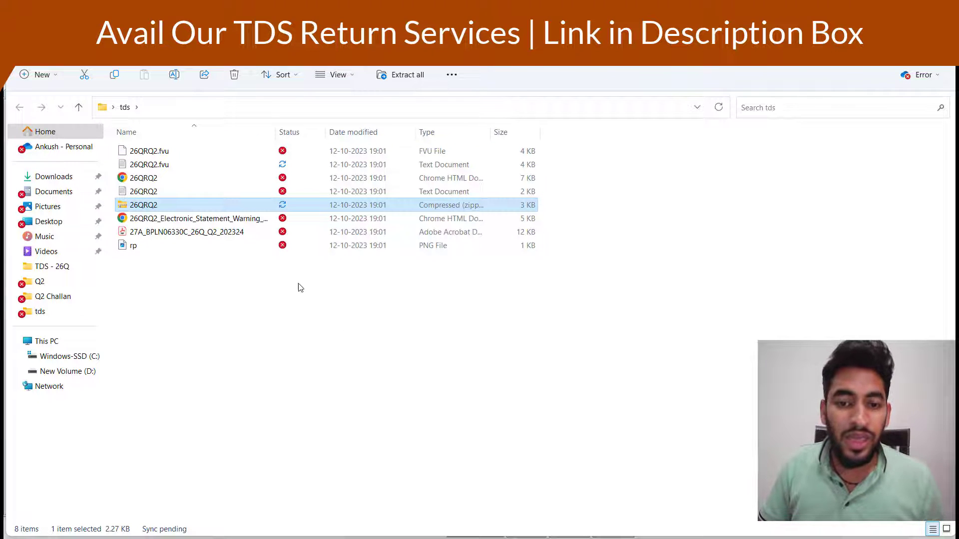
click(217, 238)
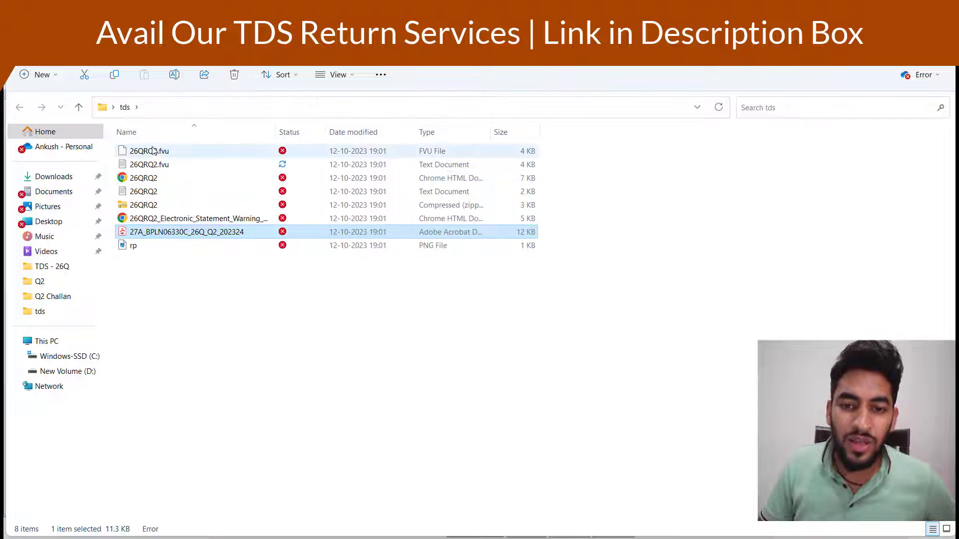
click(175, 155)
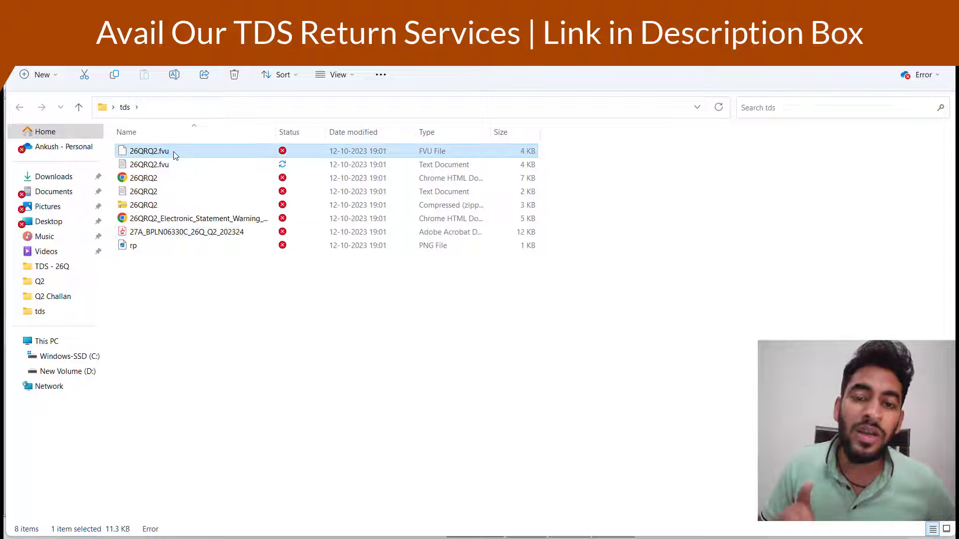
double_click(186, 232)
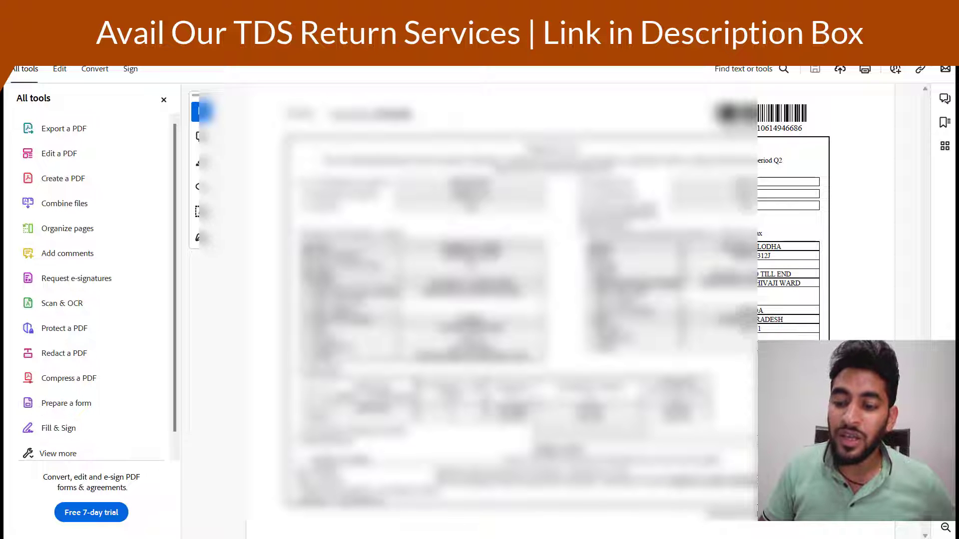
triple_click(590, 412)
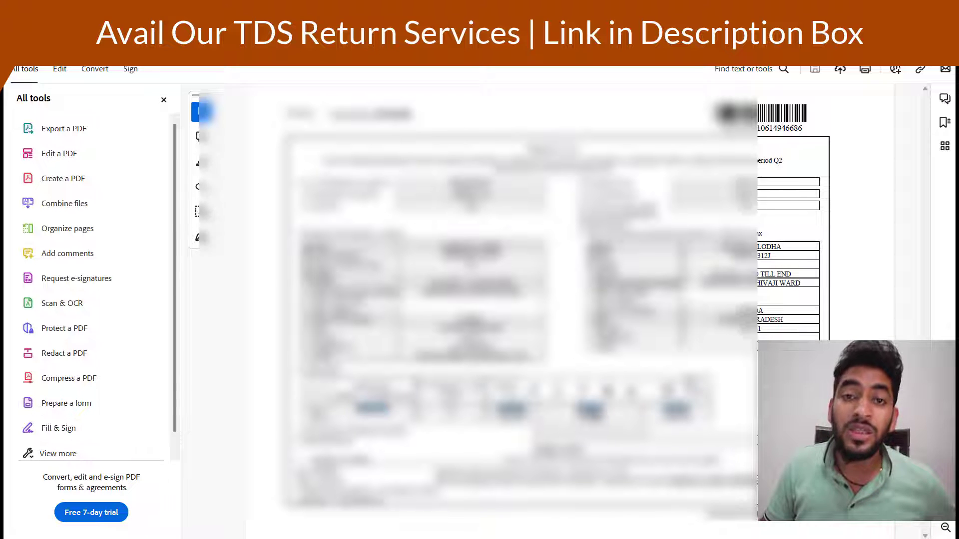
click(456, 416)
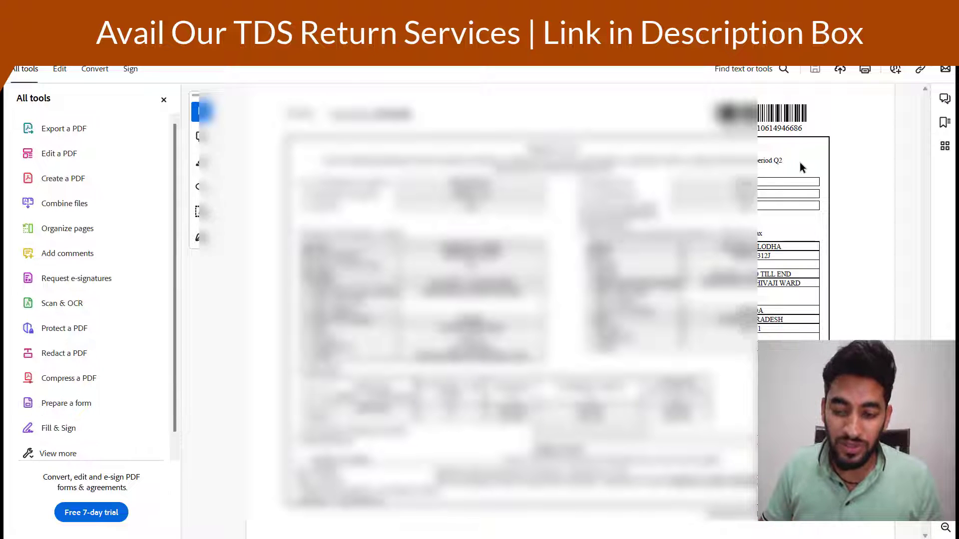
key(alt+Tab)
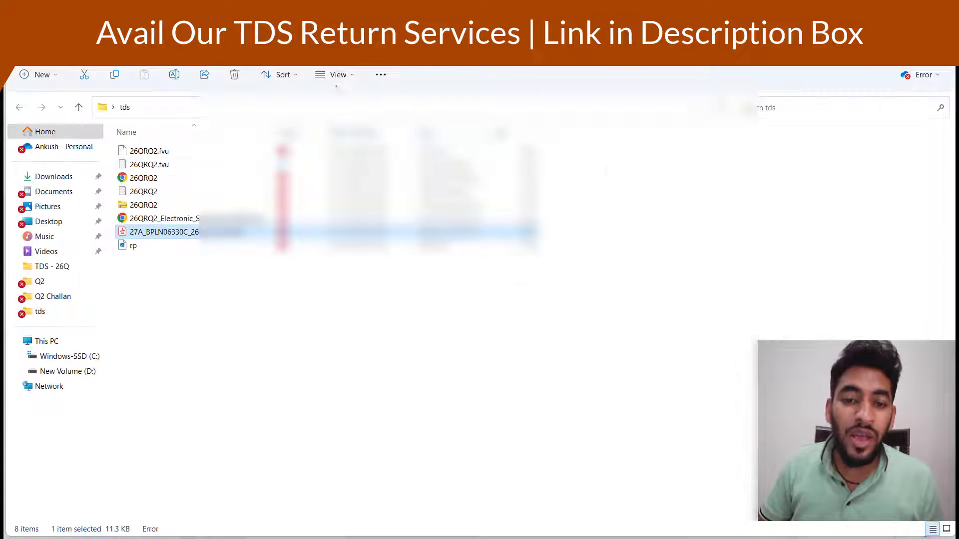
Check 26QRQ2.fvu and the new 26QRQ2 zip, then return to the Income Tax portal in Chrome
click(180, 152)
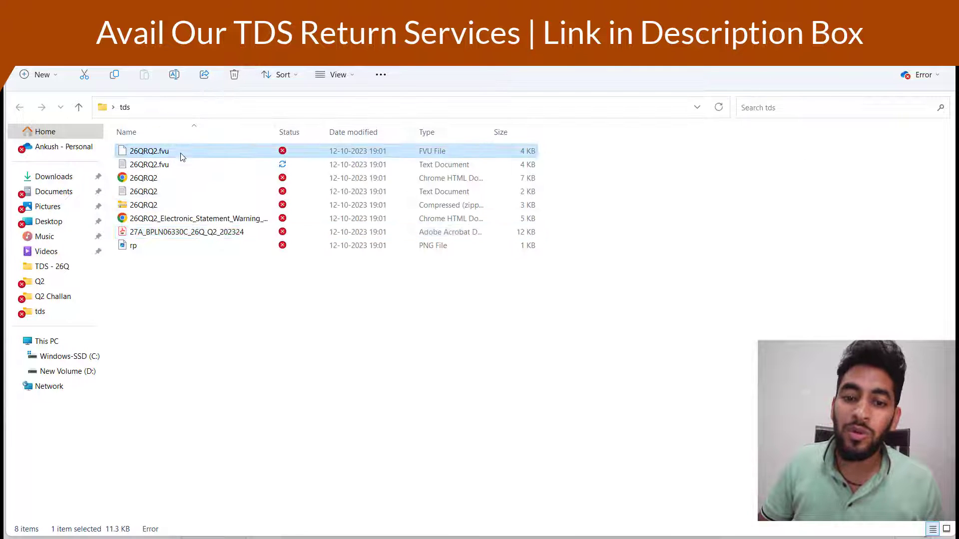
click(208, 204)
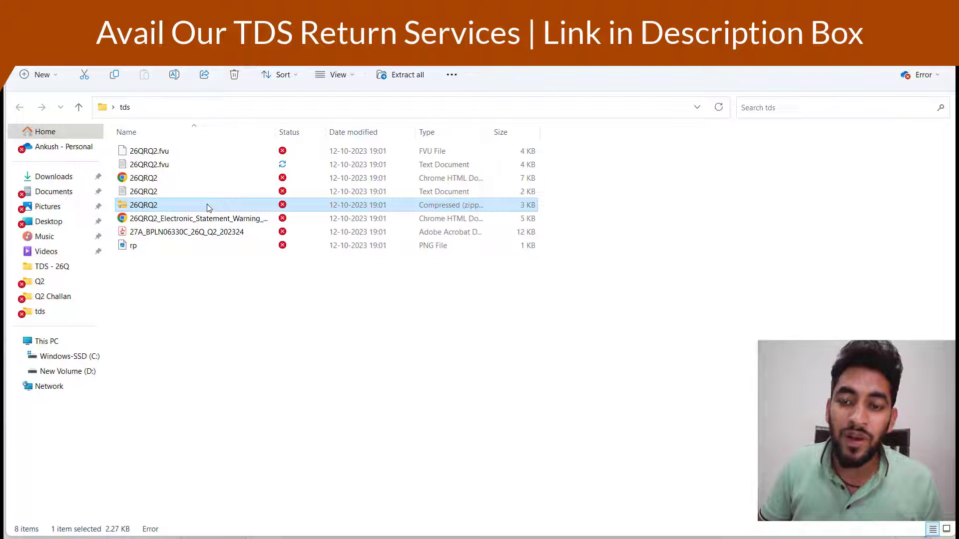
mouse_move(592, 537)
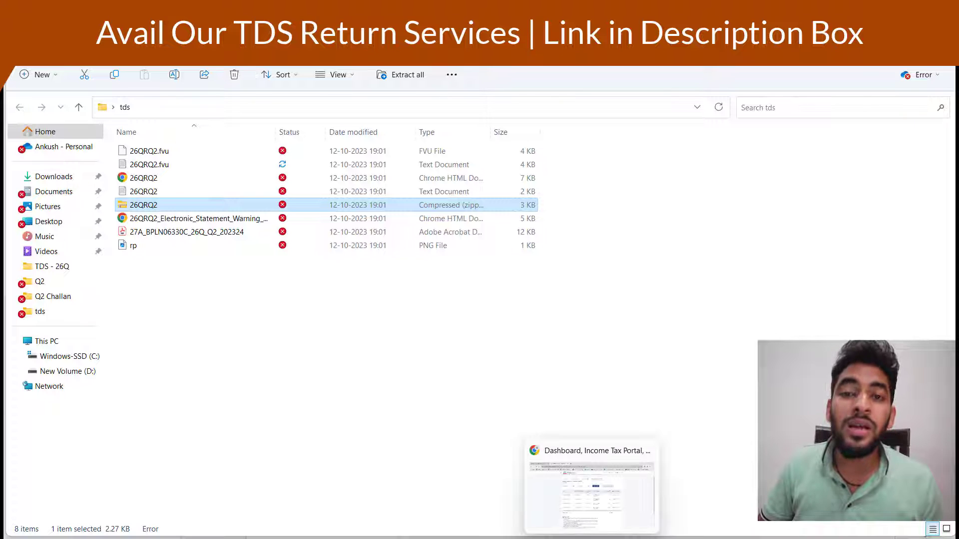
click(592, 494)
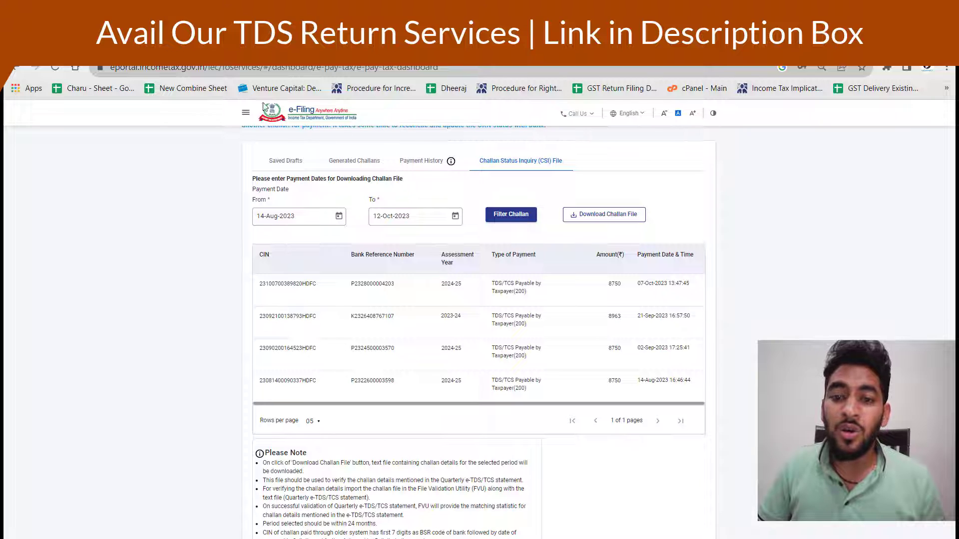
Start filing Form TDS via e-File > Income Tax Forms > File Income Tax Forms
click(245, 118)
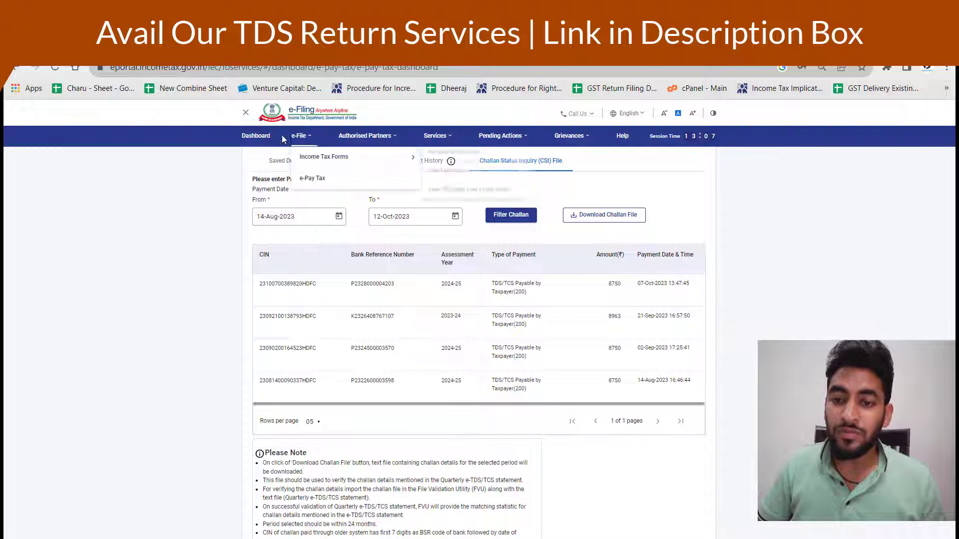
mouse_move(299, 138)
mouse_move(321, 157)
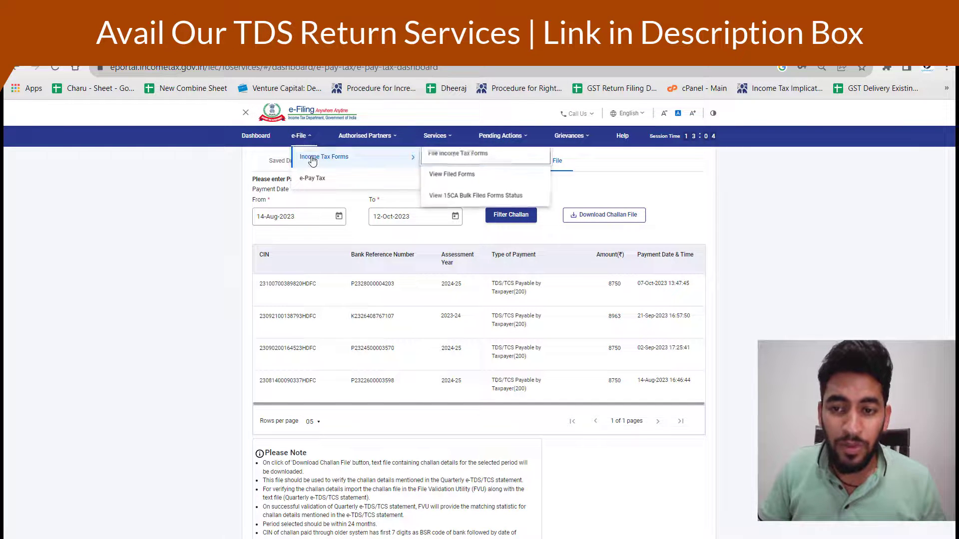
click(456, 155)
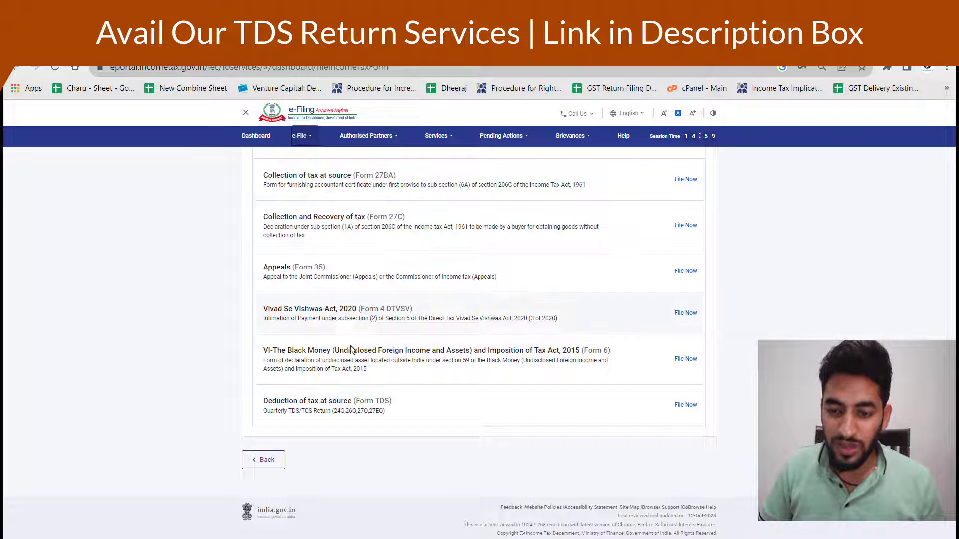
click(684, 406)
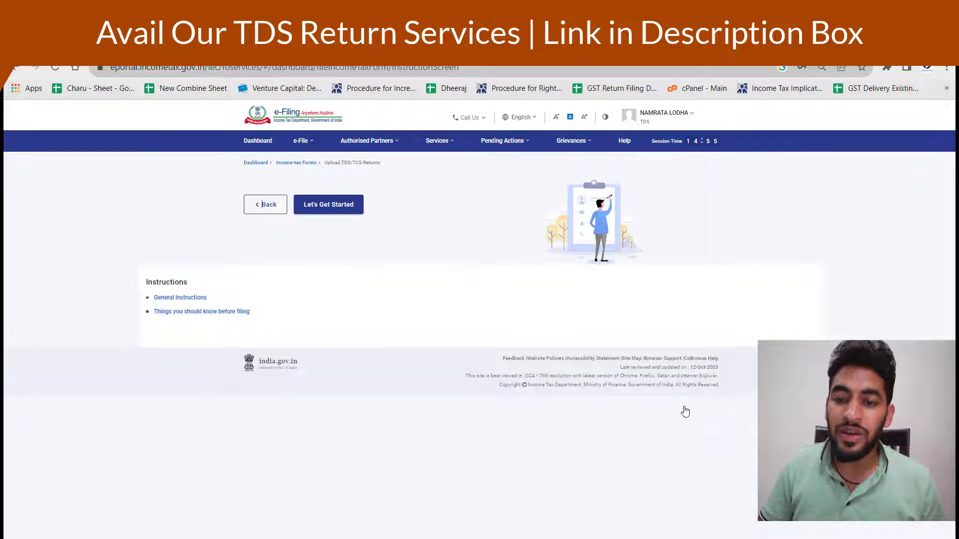
click(330, 230)
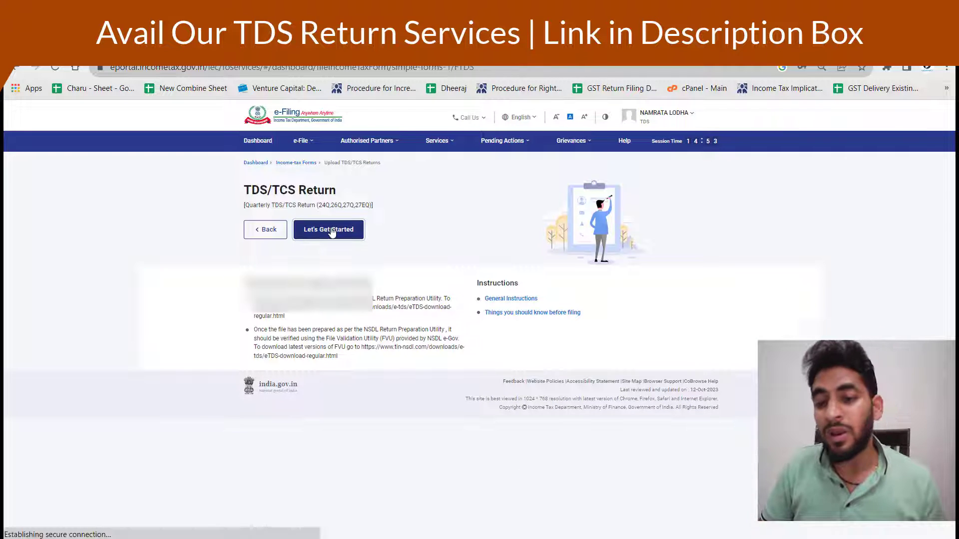
Keep 26Q (Other than salary) as the form and proceed to e-Verify
click(318, 215)
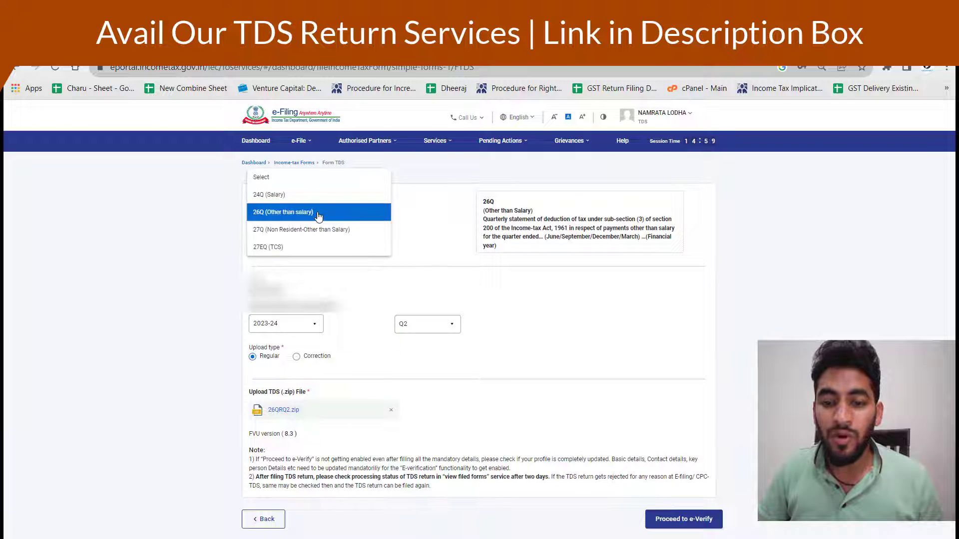
click(315, 211)
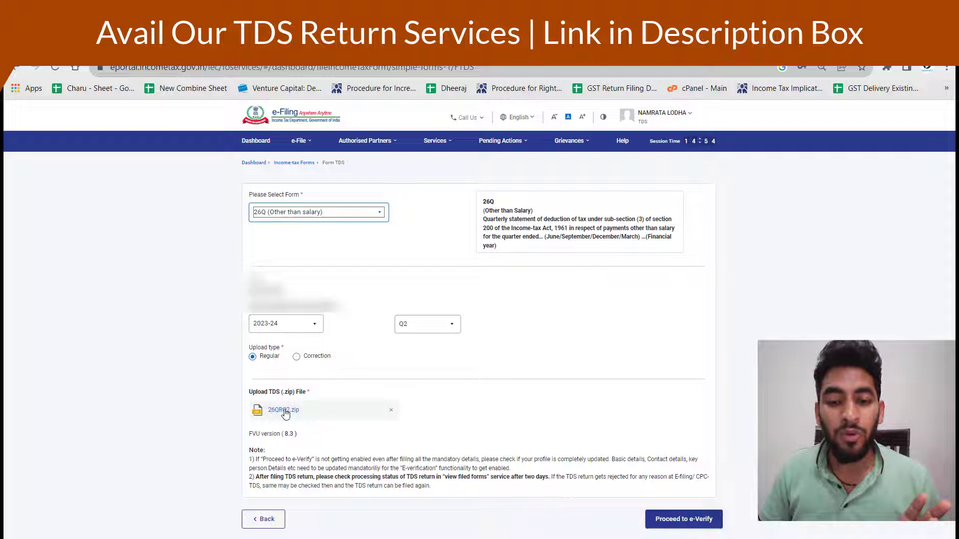
click(692, 520)
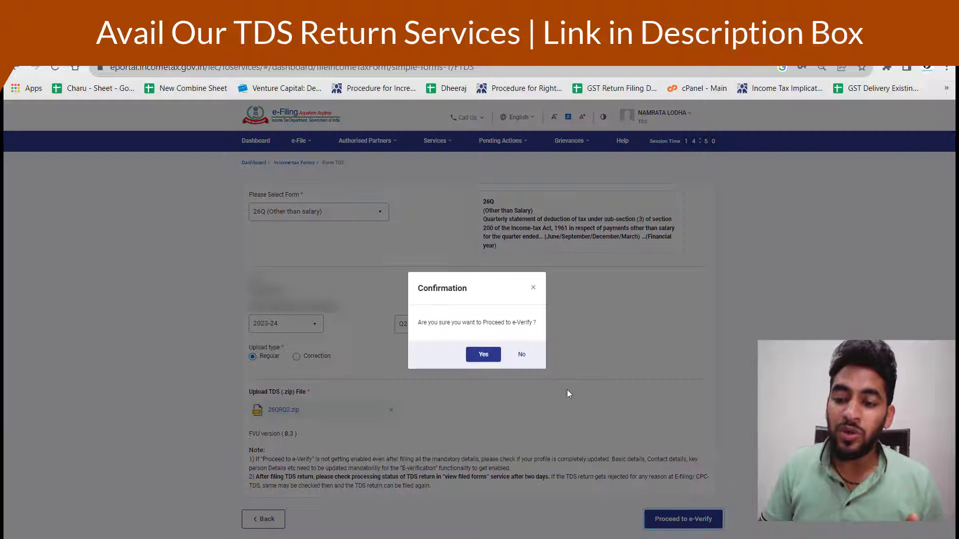
Confirm Yes to e-Verify the 26Q return, then show the TDS due-dates slide in PowerPoint
click(484, 356)
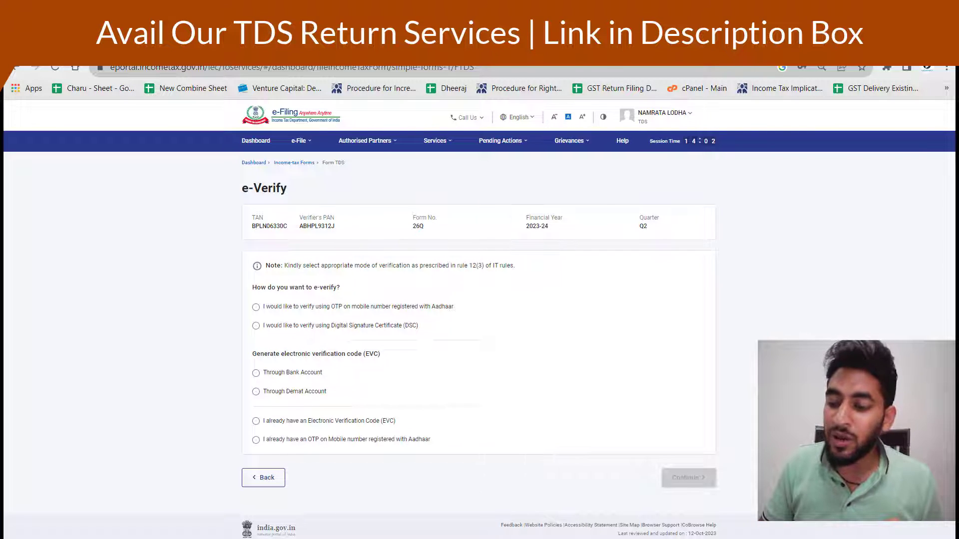
mouse_move(630, 538)
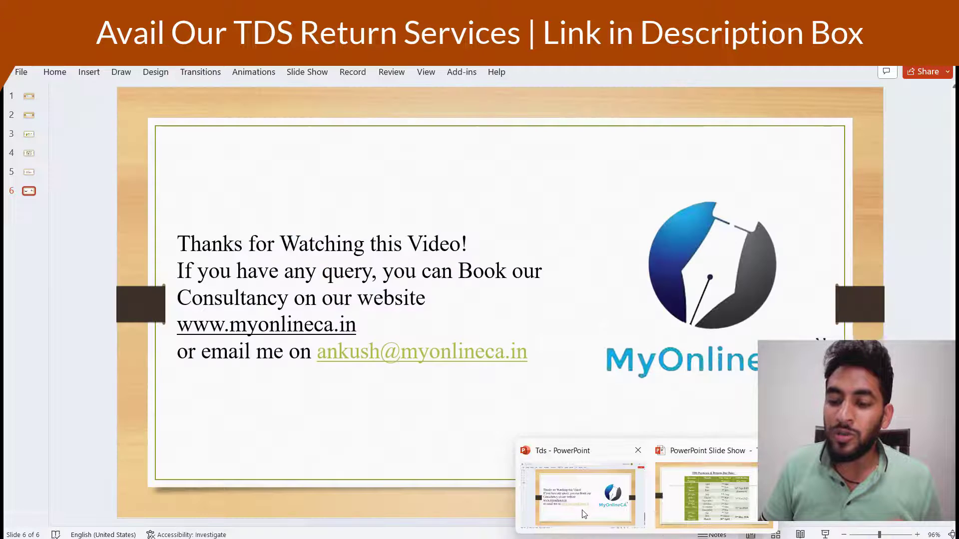
click(583, 511)
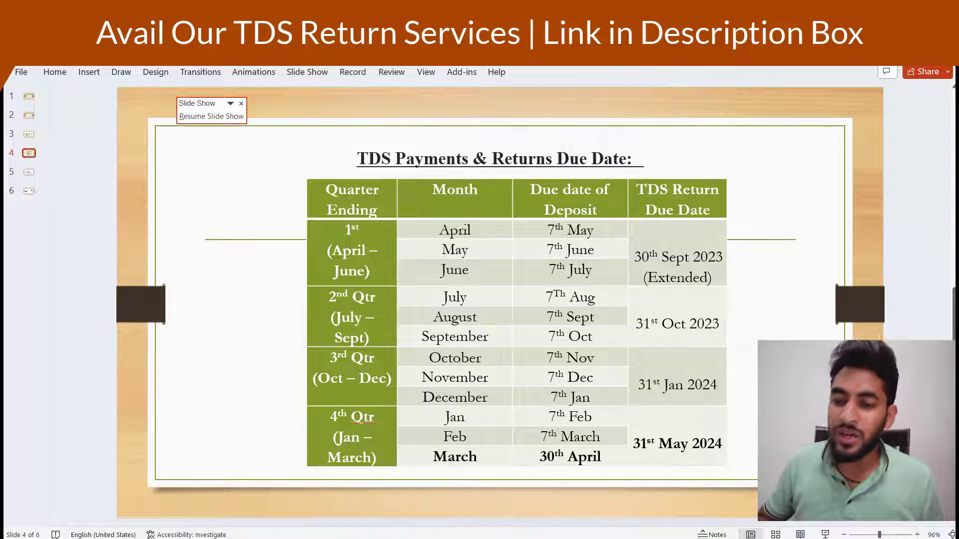